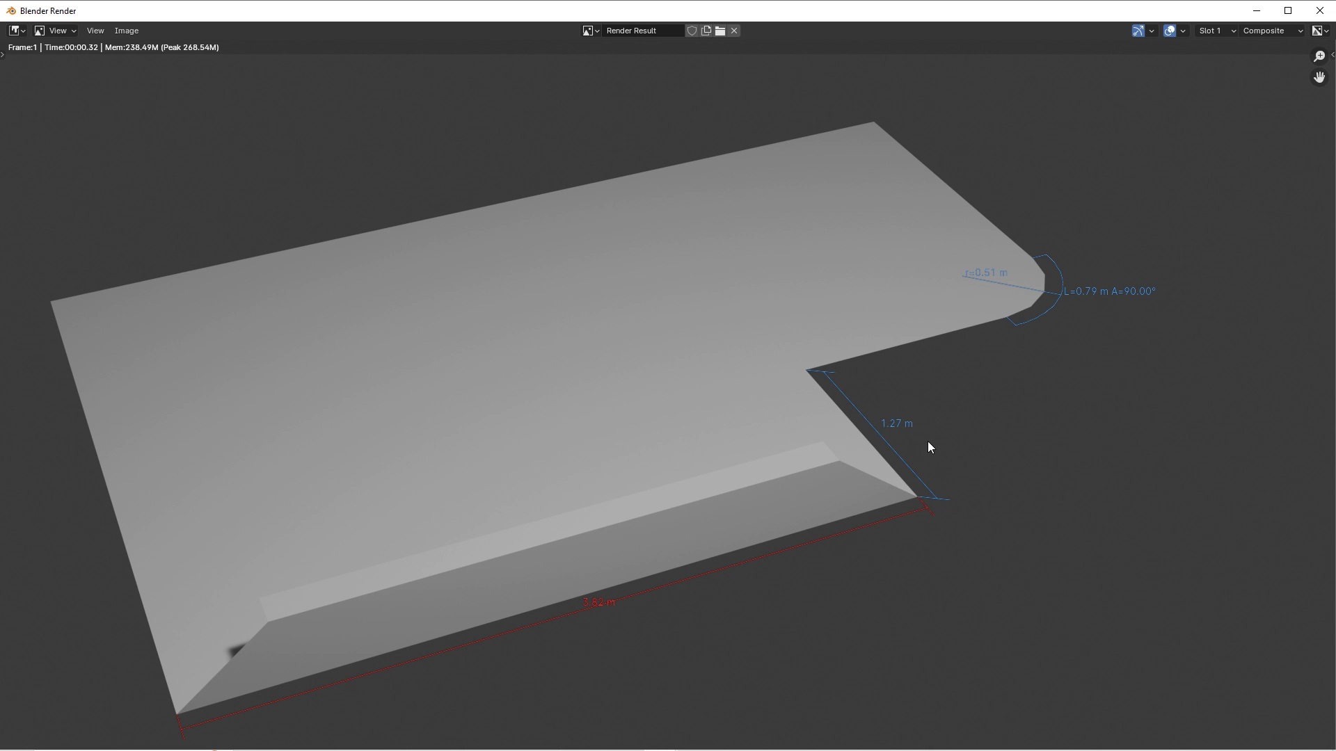
# - Close the dimensioned render result to get back to the countertop scene
pyautogui.press('Escape')
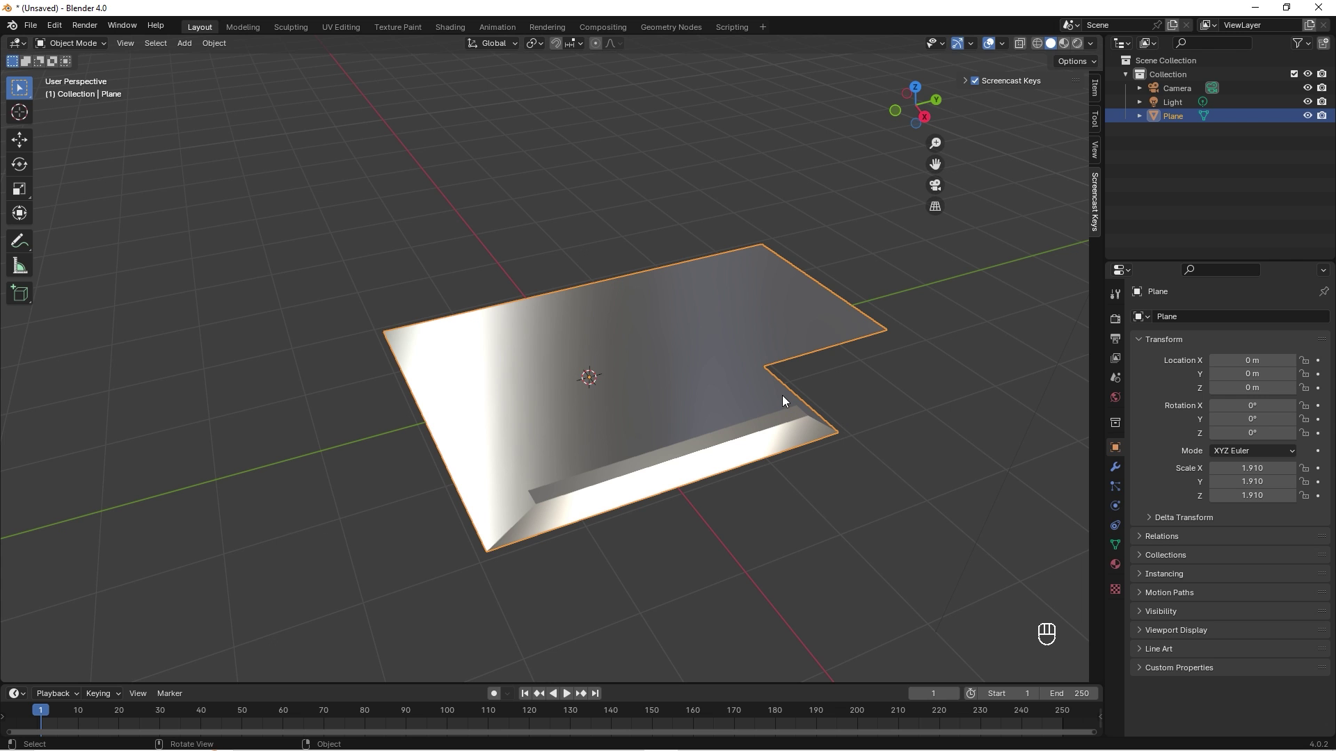
# - Enable the 3D View: MeasureIt add-on in Preferences and show the viewport sidebar
pyautogui.click(54, 25)
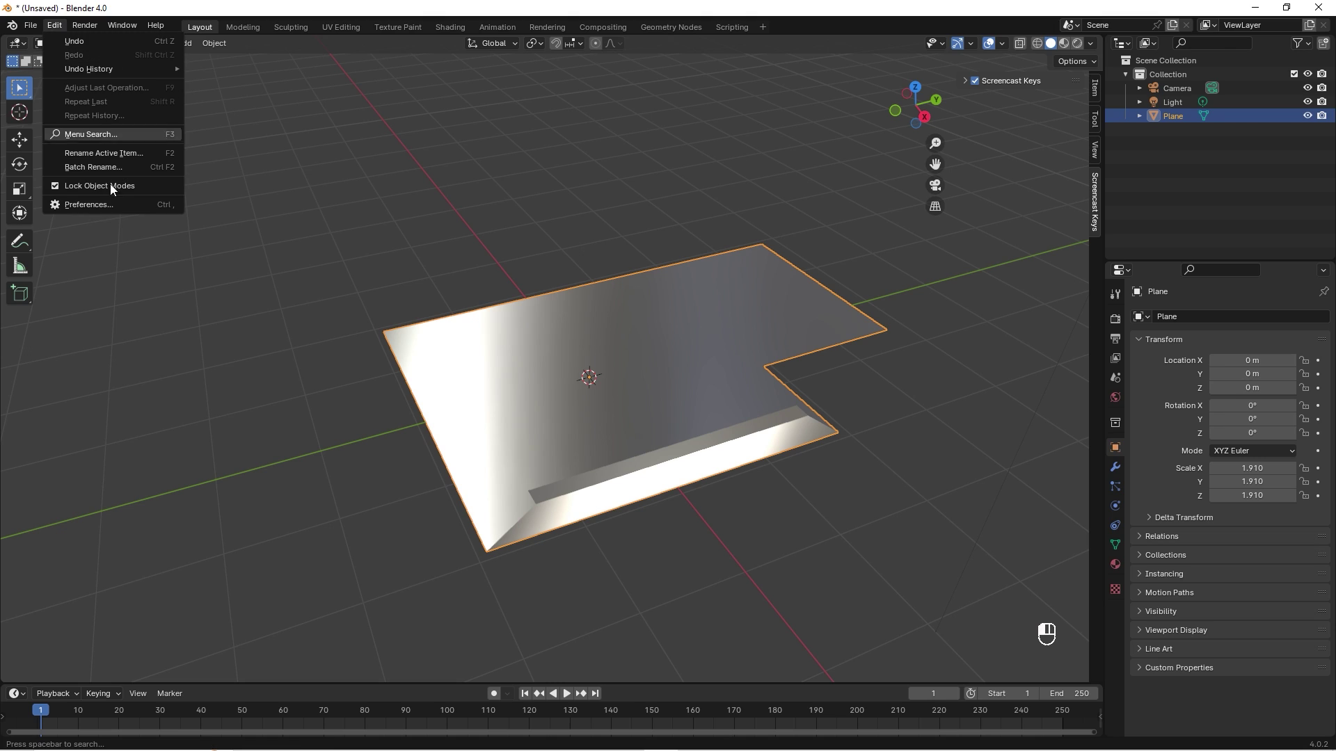
pyautogui.click(115, 208)
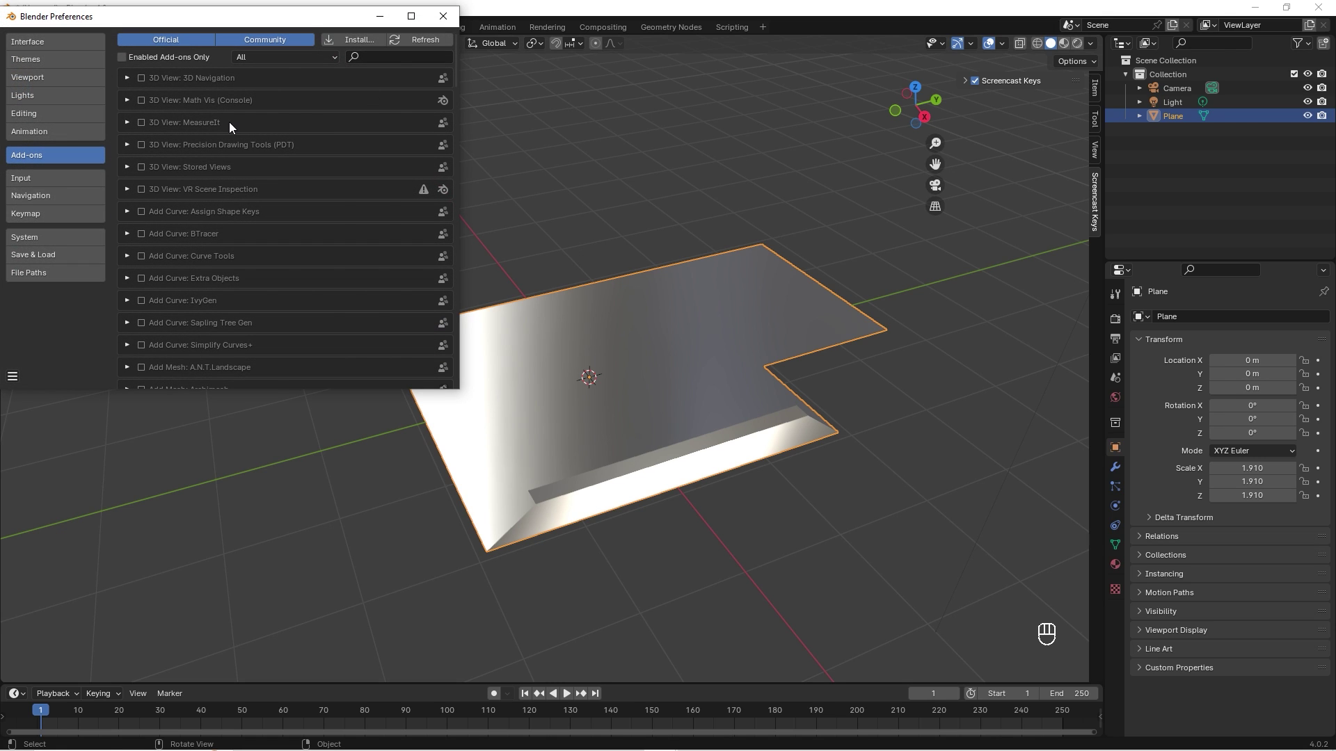
pyautogui.click(141, 122)
pyautogui.click(442, 16)
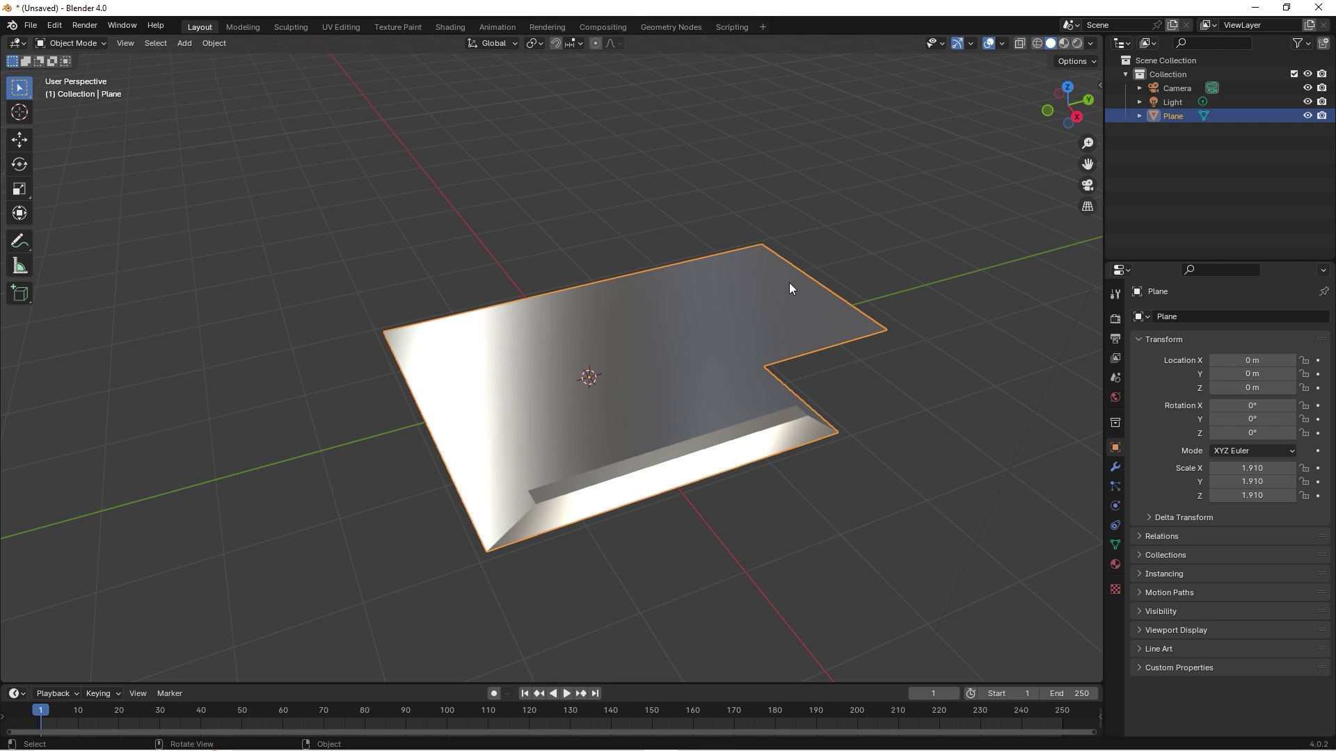
pyautogui.press('n')
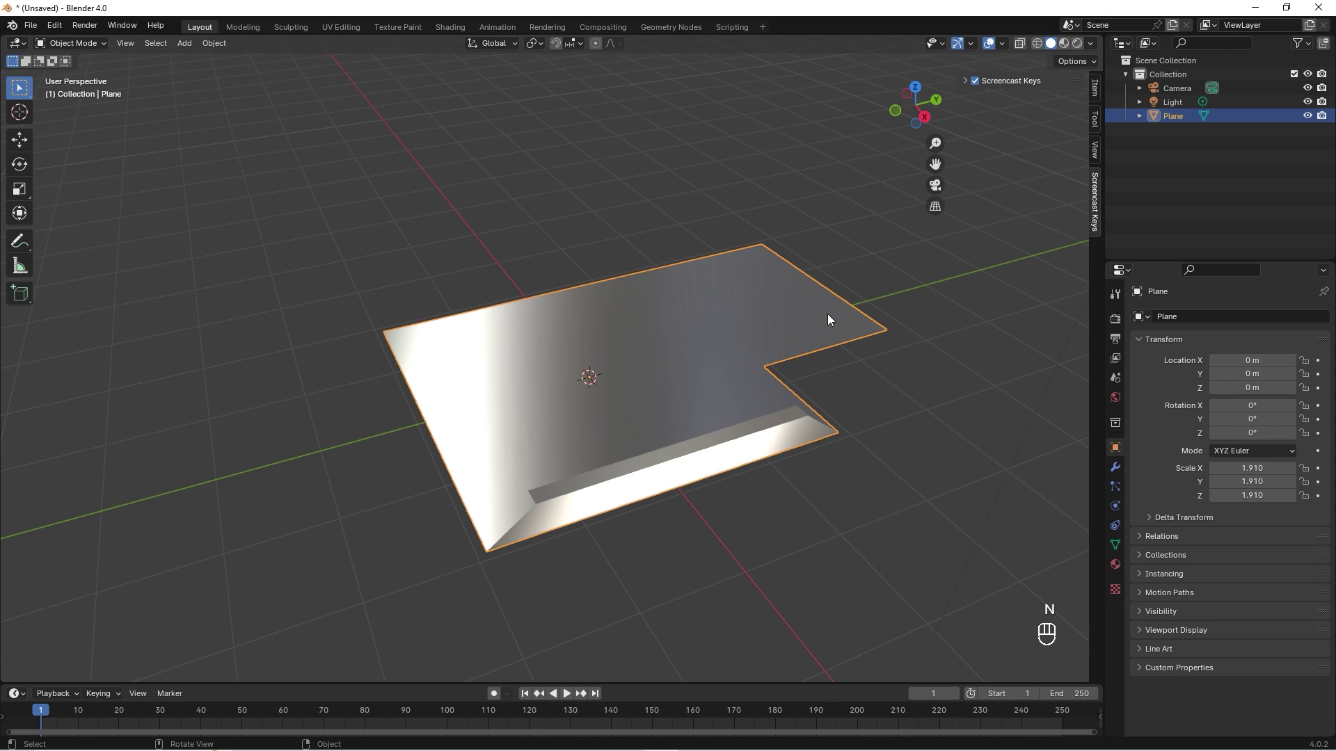
# - In Edit Mode, expand MeasureIt Tools, turn Show on, and select the plane's long front edge
pyautogui.press('Tab')
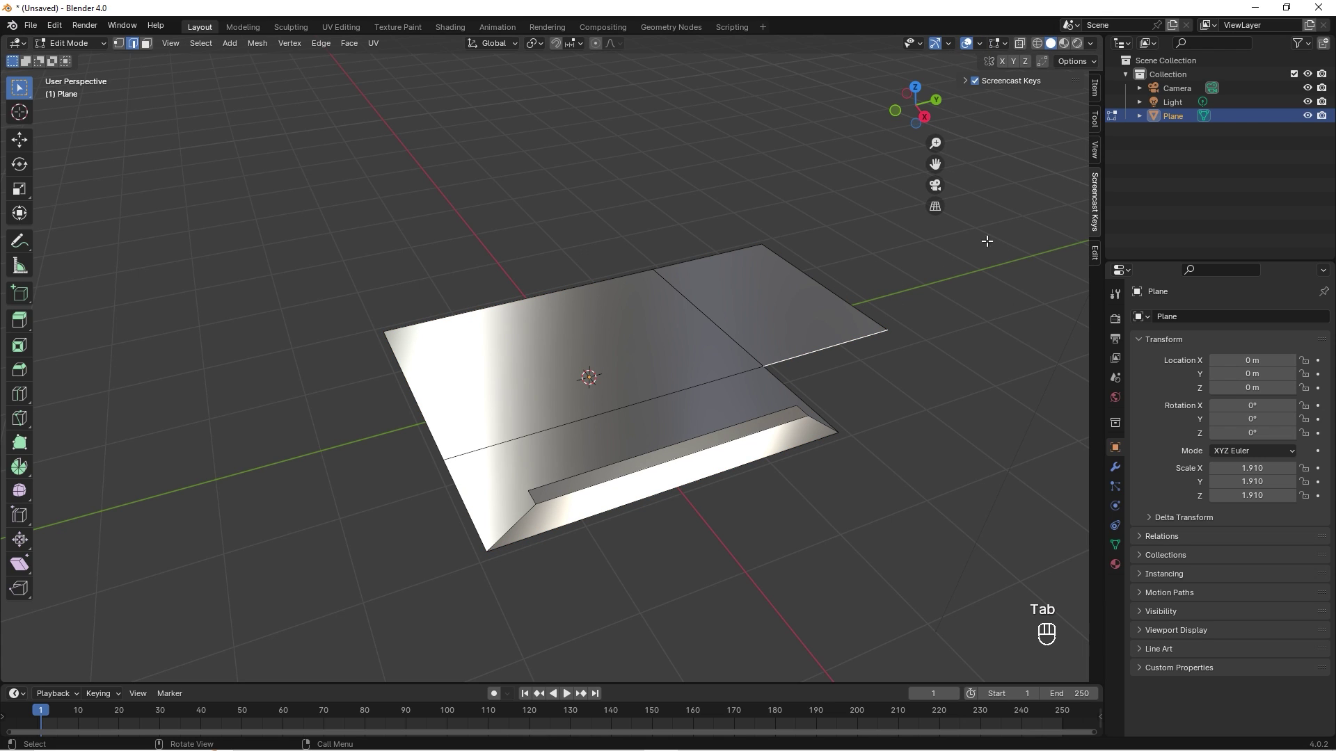
pyautogui.click(1094, 159)
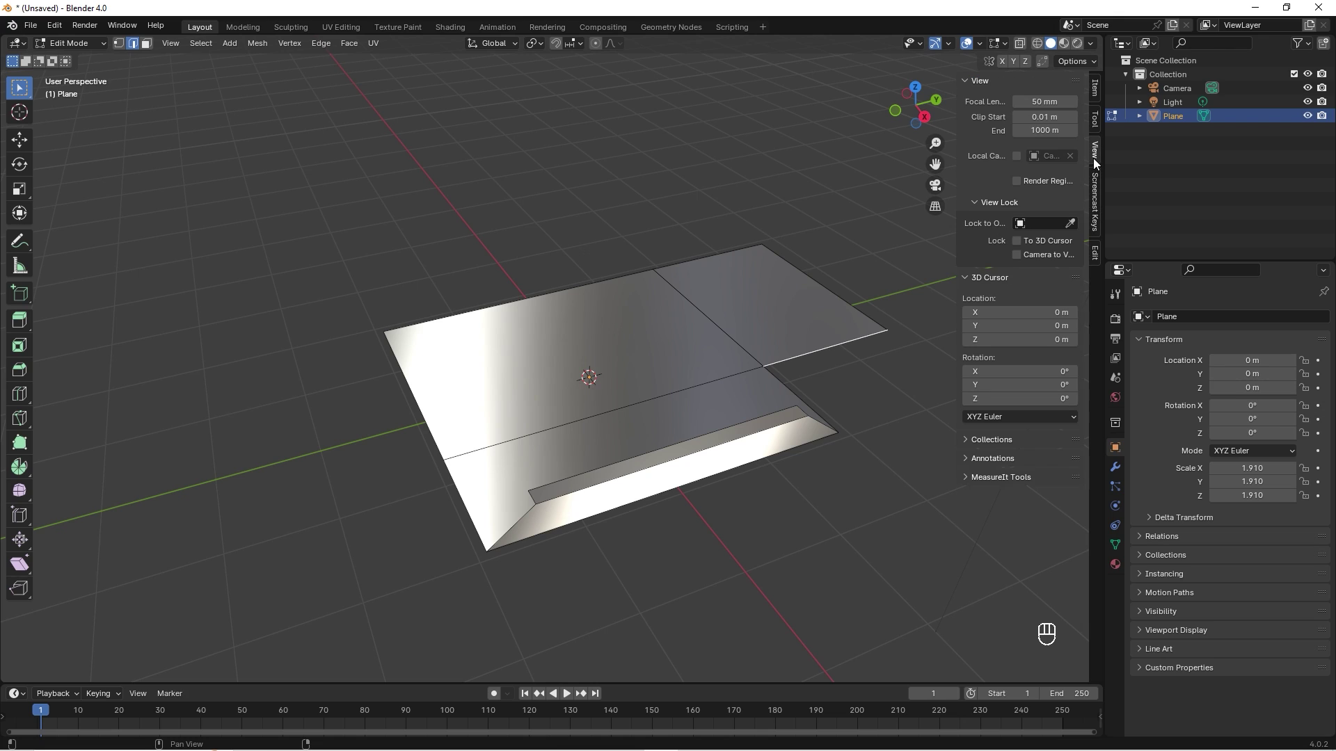
pyautogui.click(967, 477)
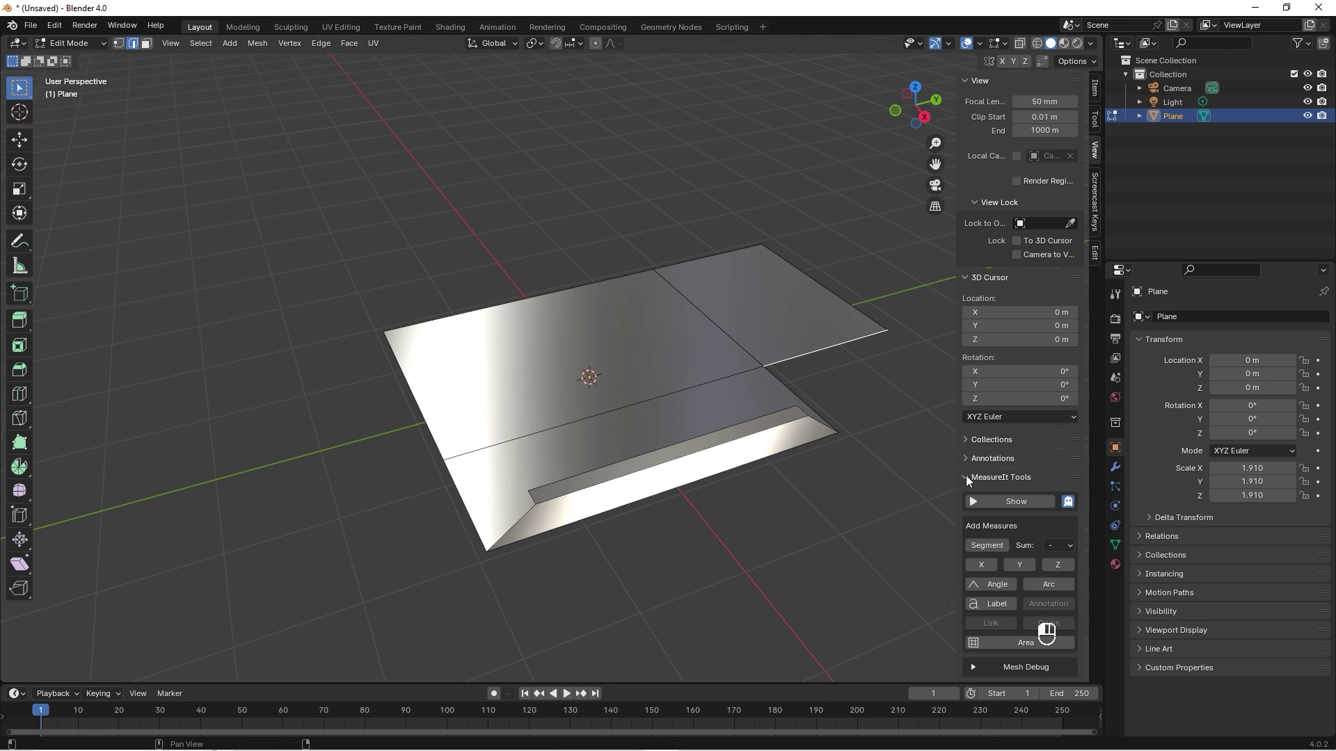
pyautogui.scroll(-2, 1015, 454)
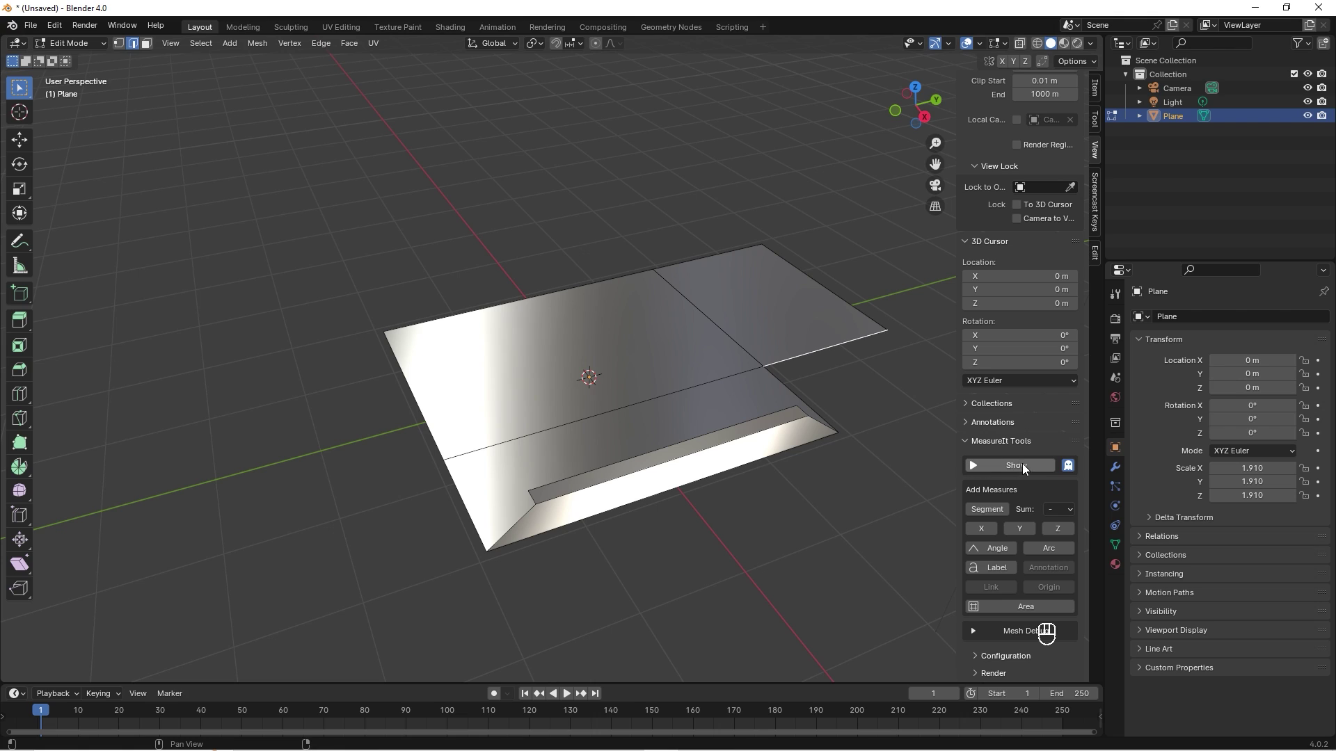
pyautogui.click(1022, 463)
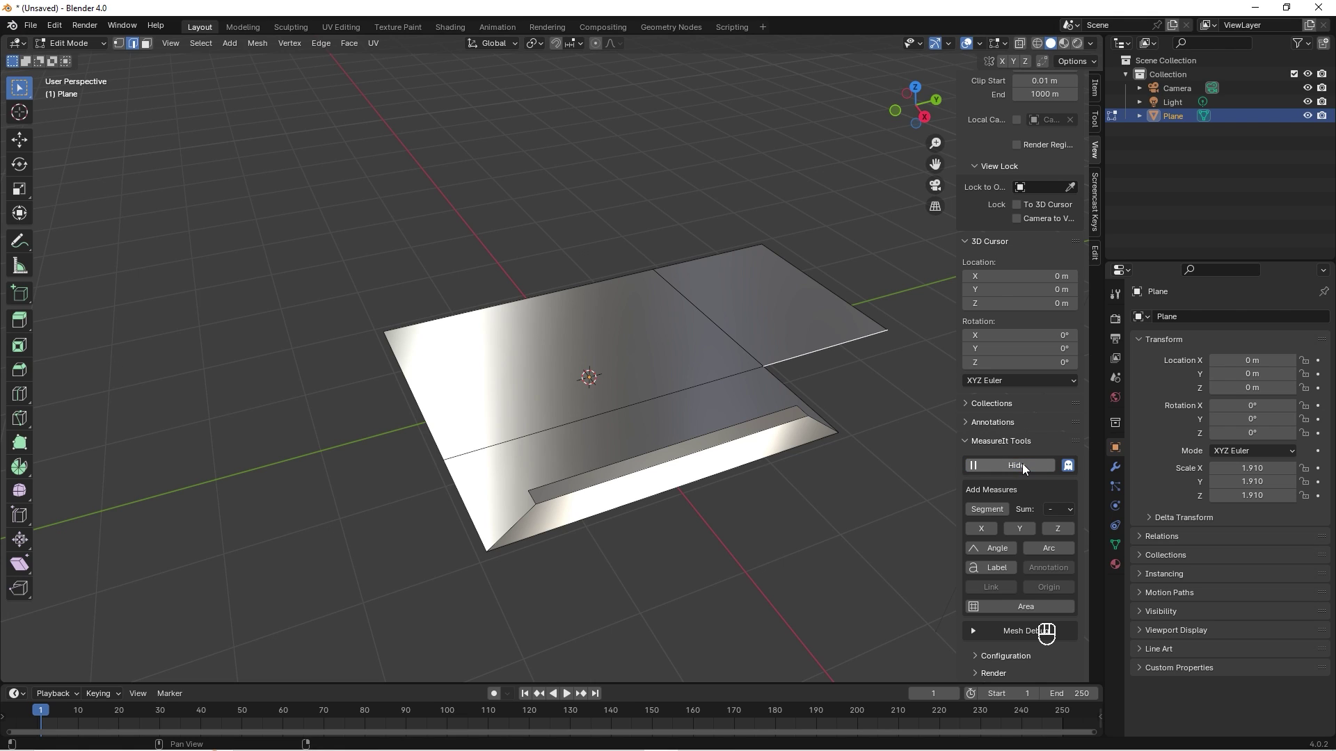
pyautogui.click(787, 451)
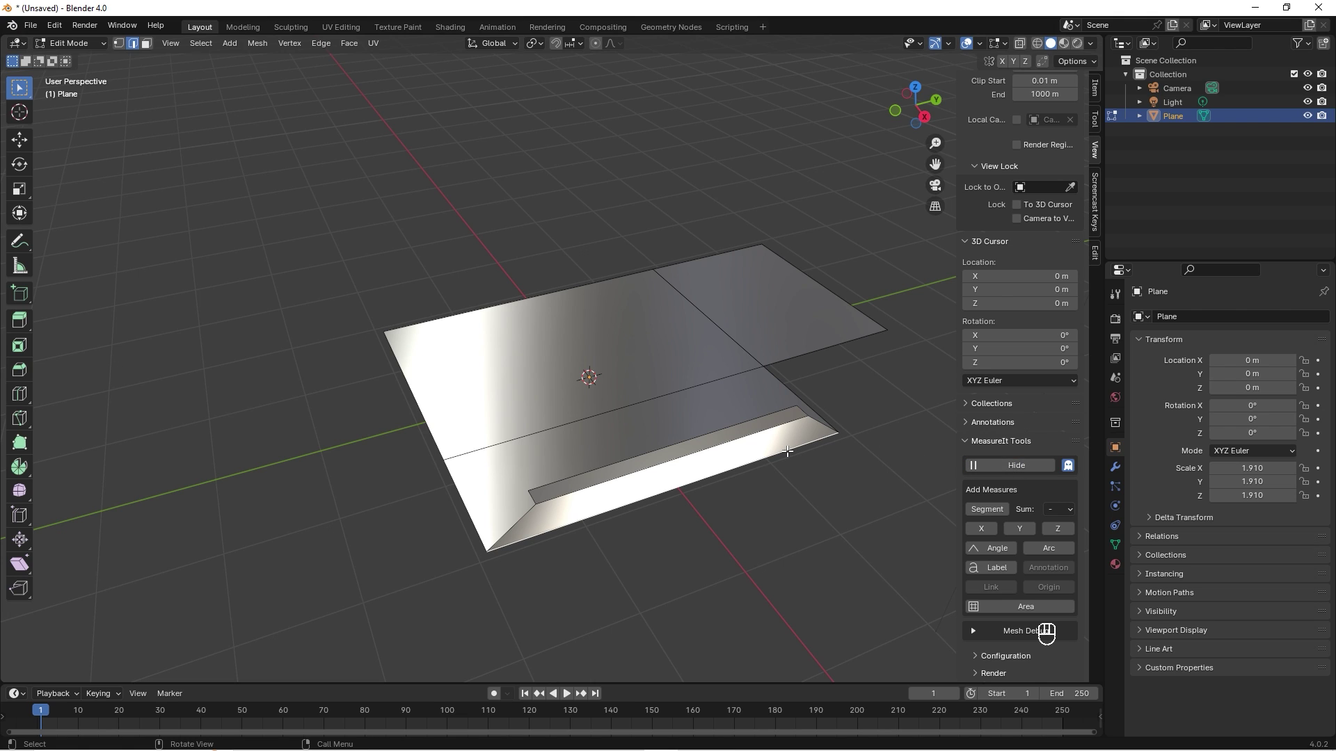
# - Add MeasureIt Segment dimensions: a red 3.82 m on the front edge and 1.27 m on the notch edge
pyautogui.click(997, 507)
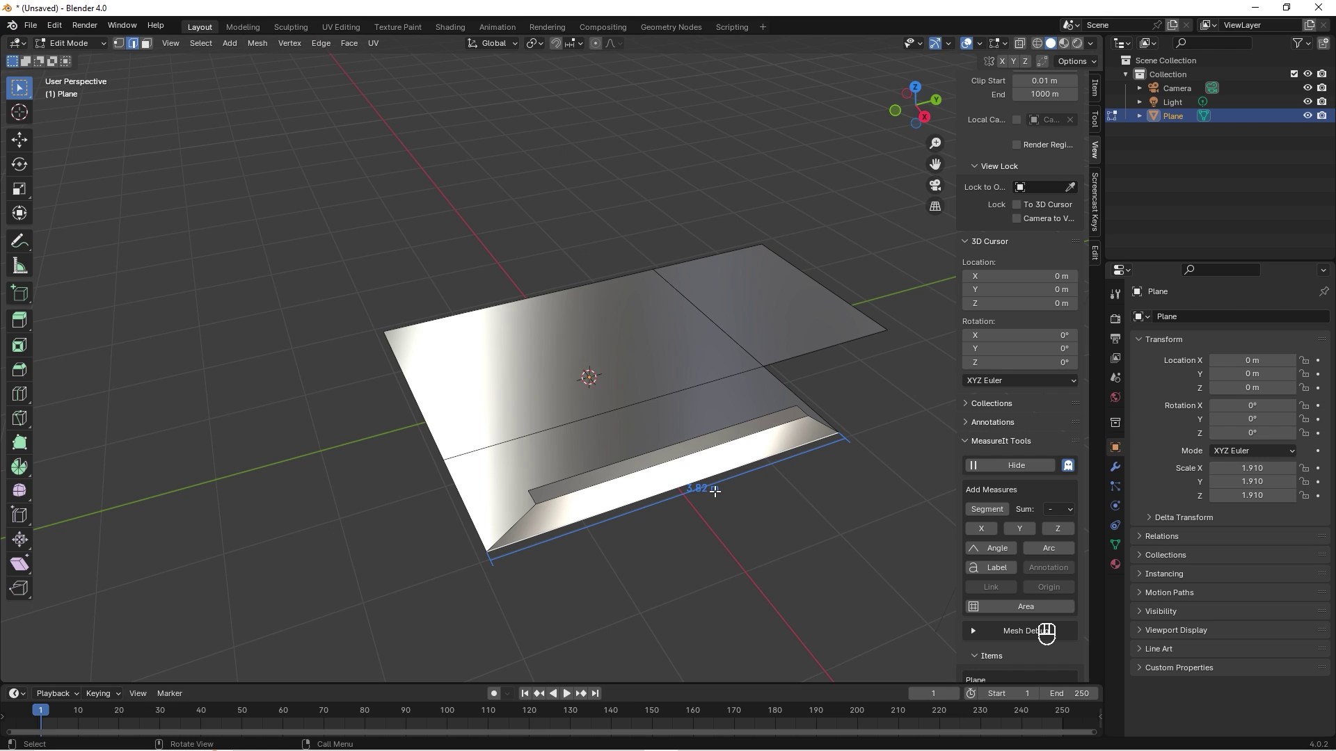
pyautogui.scroll(-5, 1004, 450)
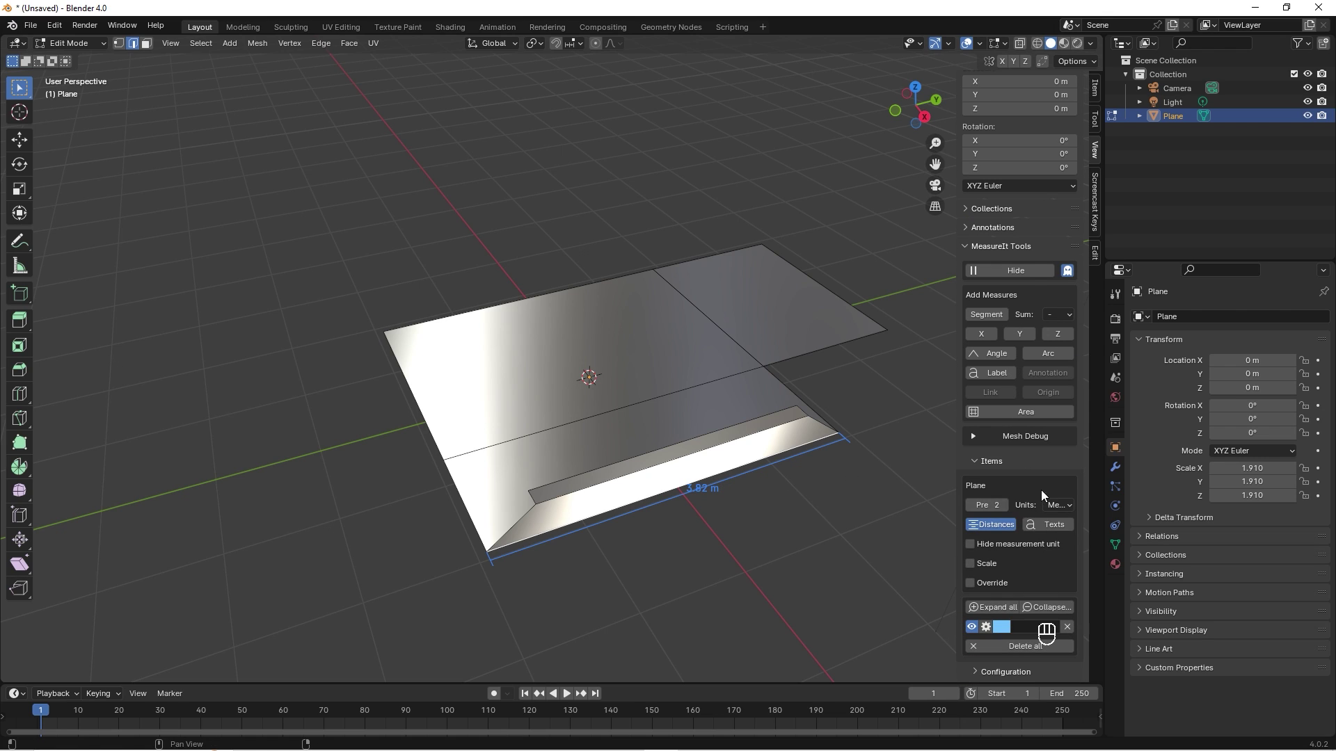
pyautogui.click(1000, 627)
pyautogui.click(999, 627)
pyautogui.moveTo(1067, 477); pyautogui.dragTo(1064, 522)
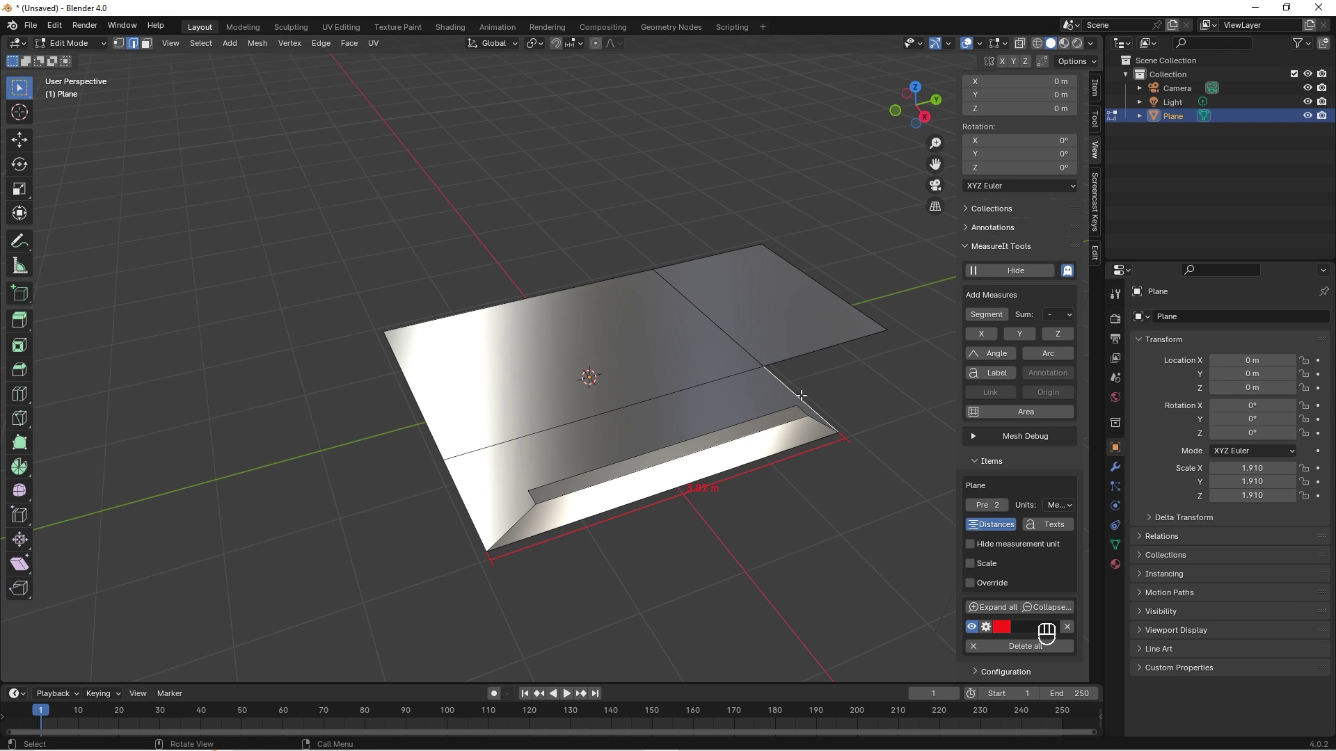
pyautogui.click(996, 317)
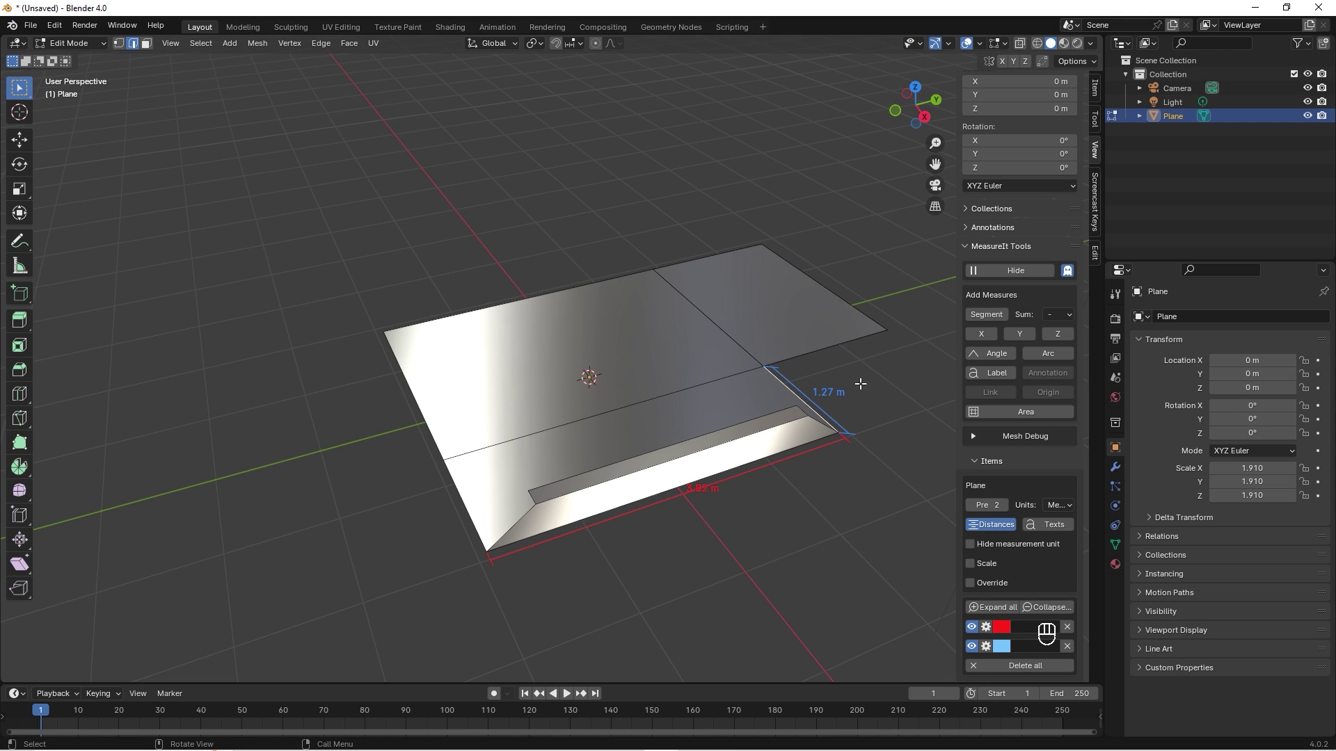
# - Bevel the plane's far right corner vertex into a rounded corner
pyautogui.press('1')
pyautogui.click(886, 330)
pyautogui.hotkey('ctrl', 'shift', 'b')
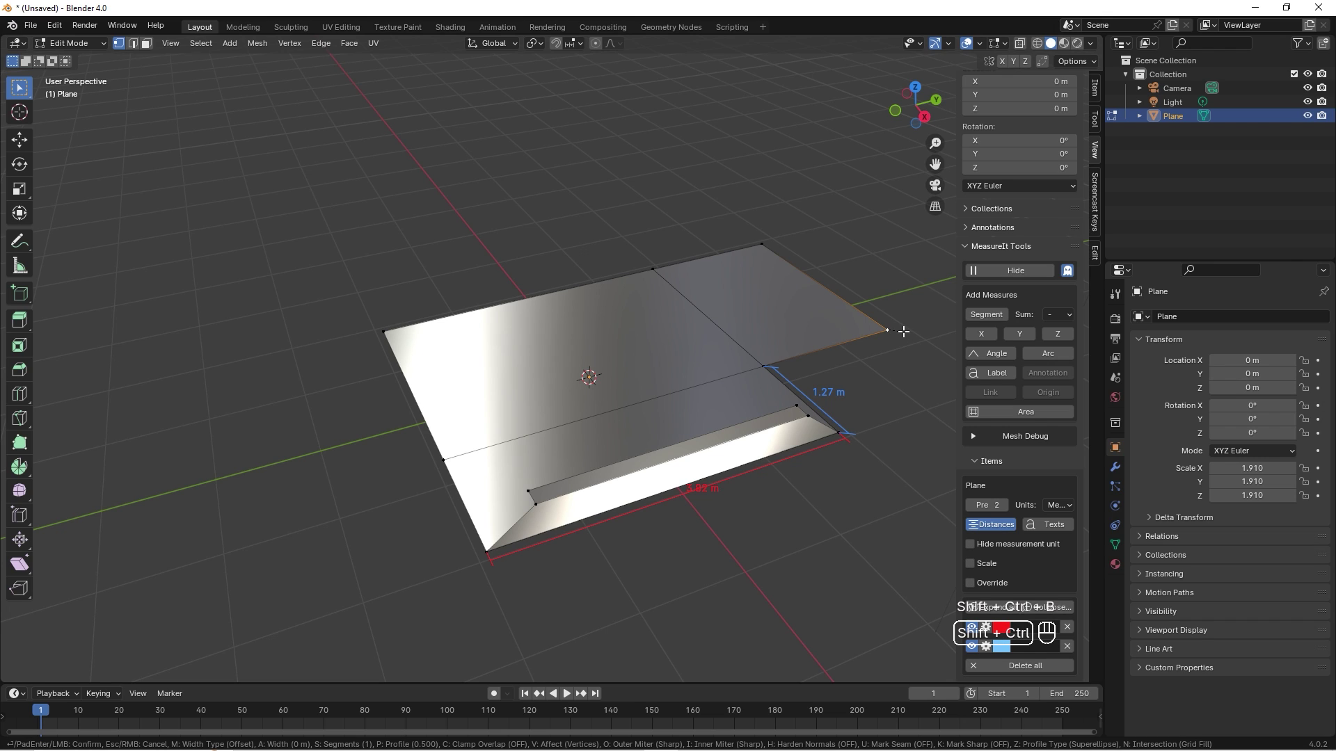
pyautogui.scroll(2, 935, 332)
pyautogui.click(875, 328)
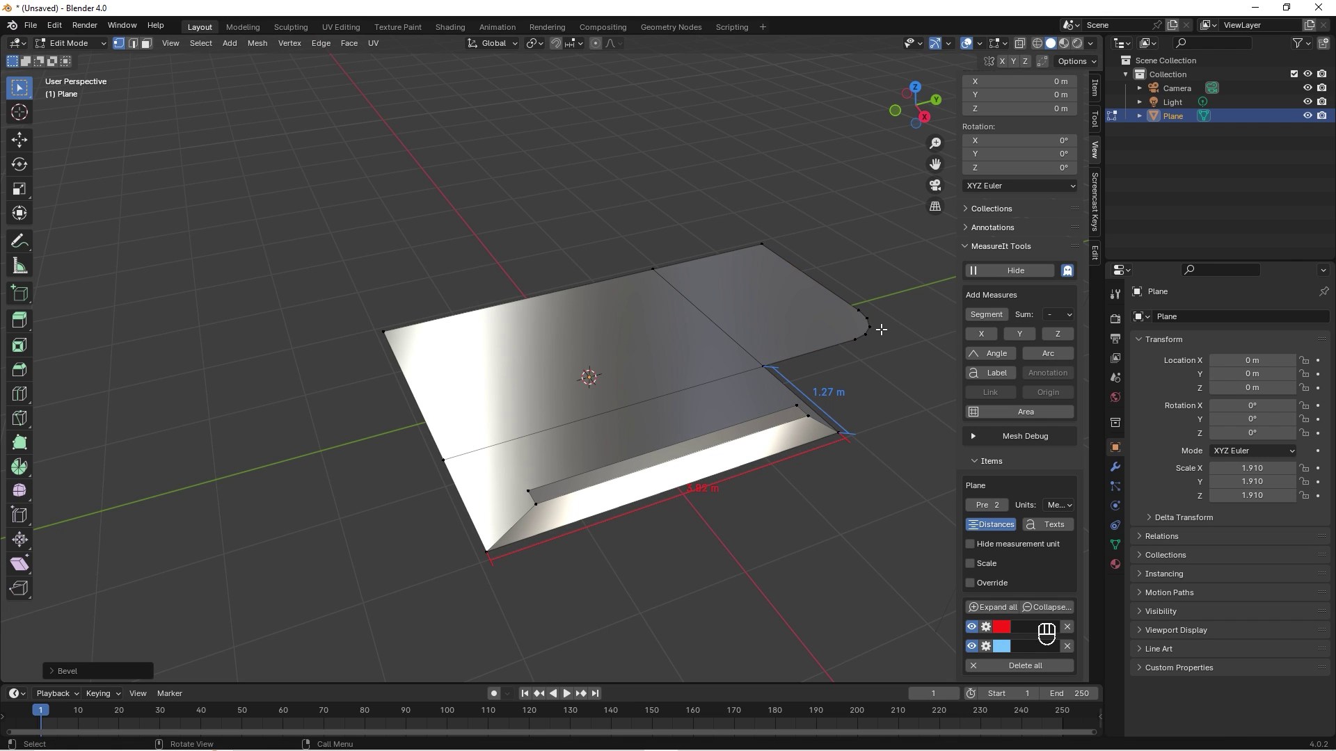
# - Add a MeasureIt Arc dimension on the rounded corner (r=0.51 m, L=0.79 m, A=90°)
pyautogui.click(858, 342)
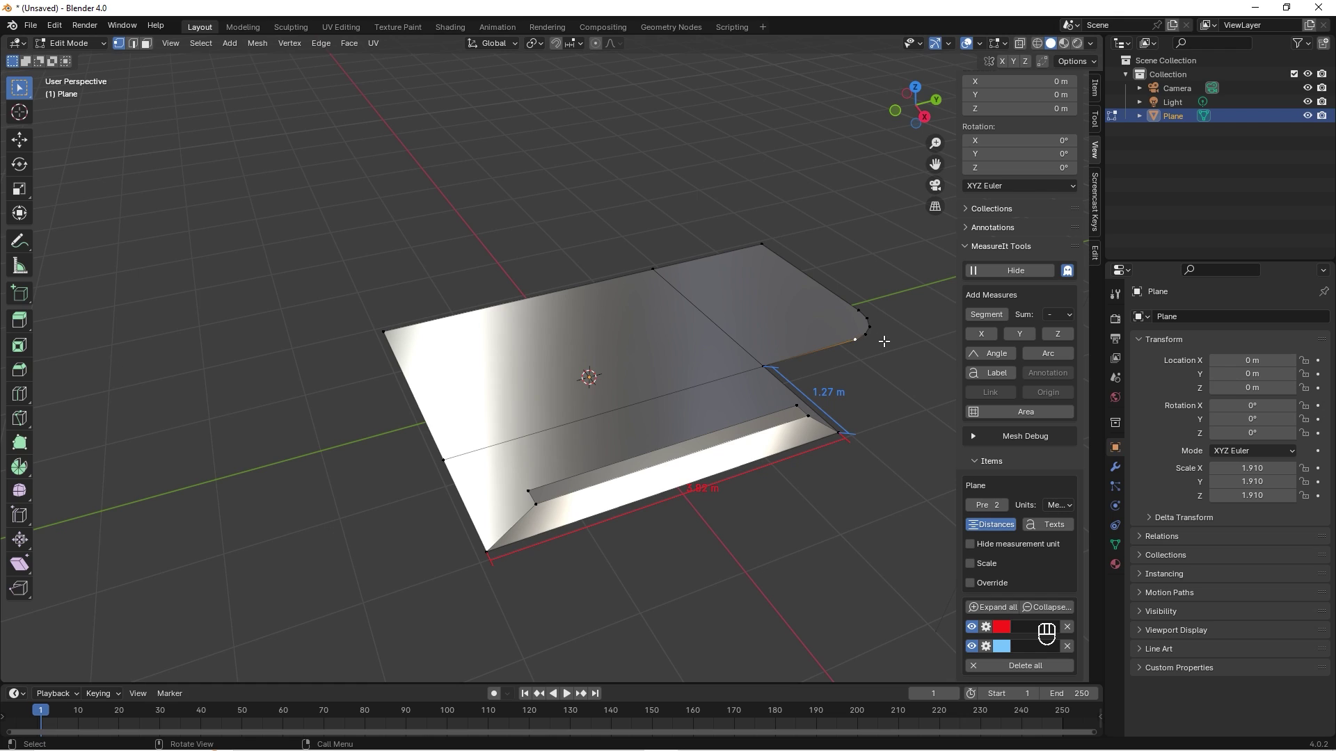
pyautogui.keyDown('shift'); pyautogui.click(865, 308); pyautogui.keyUp('shift')
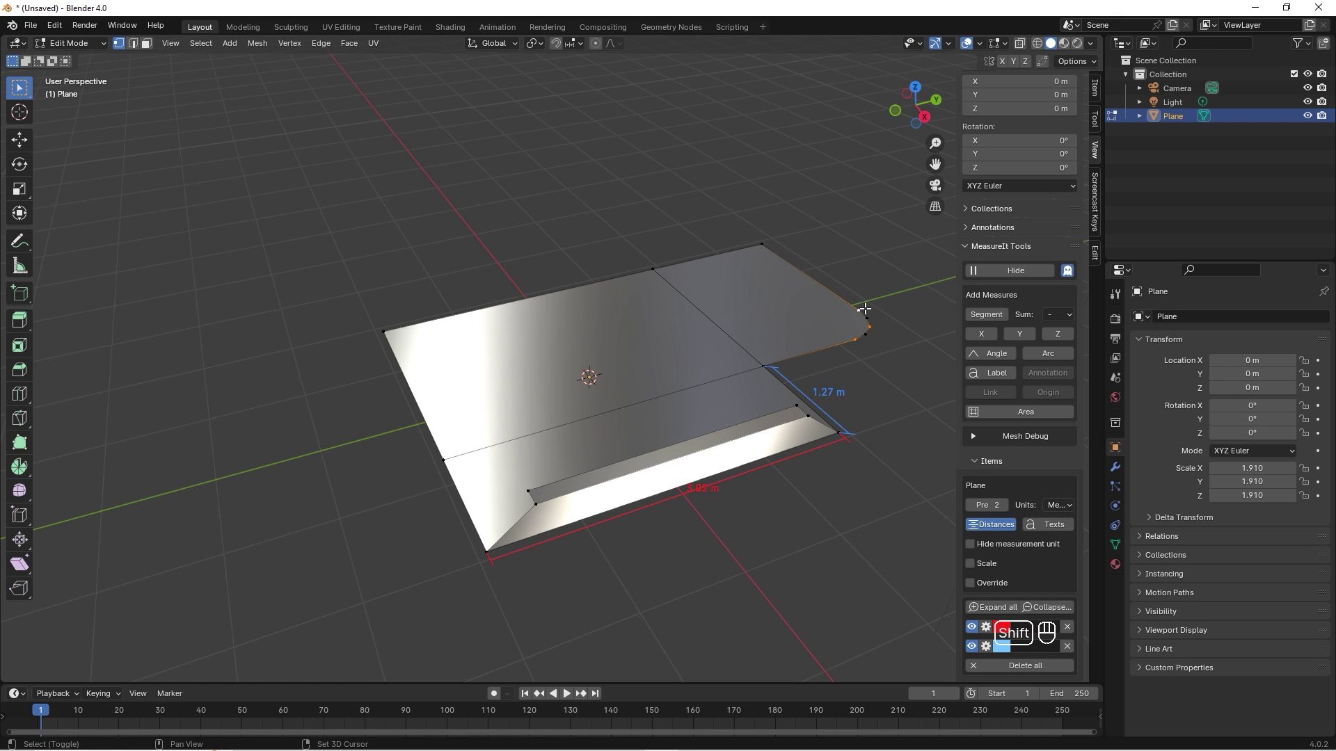
pyautogui.click(1040, 354)
pyautogui.scroll(-1, 909, 352)
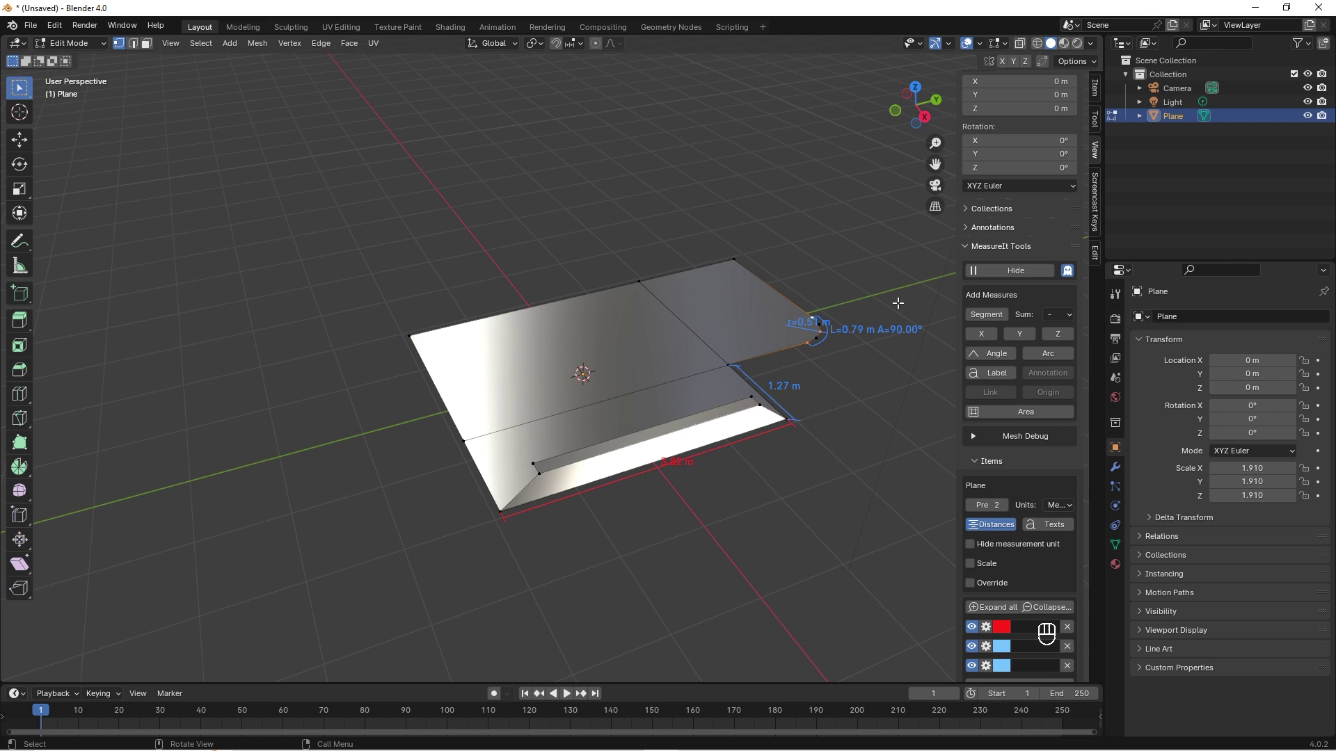
# - Align the camera to the view and shift it to frame the countertop and its three dimensions
pyautogui.keyDown('shift'); pyautogui.moveTo(875, 285); pyautogui.dragTo(802, 305, button='middle'); pyautogui.keyUp('shift')
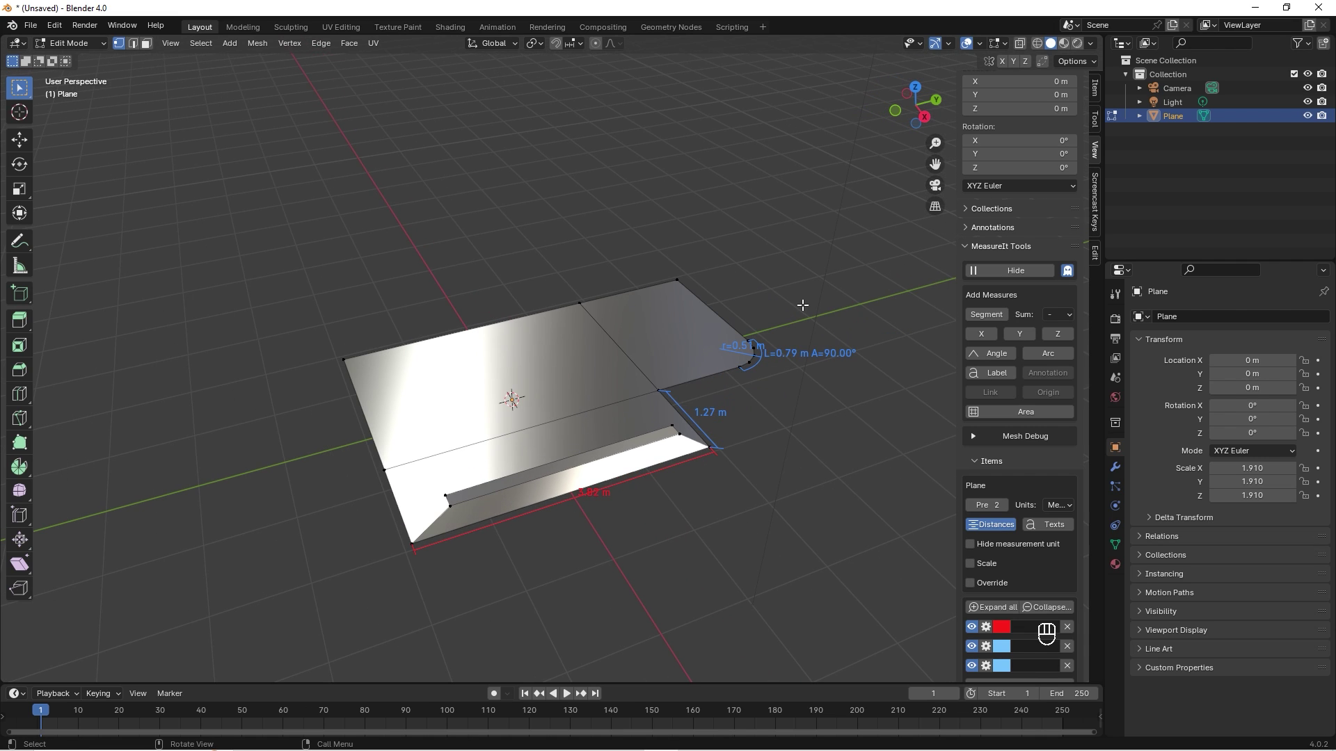
pyautogui.press('ctrl+alt+KP_0')
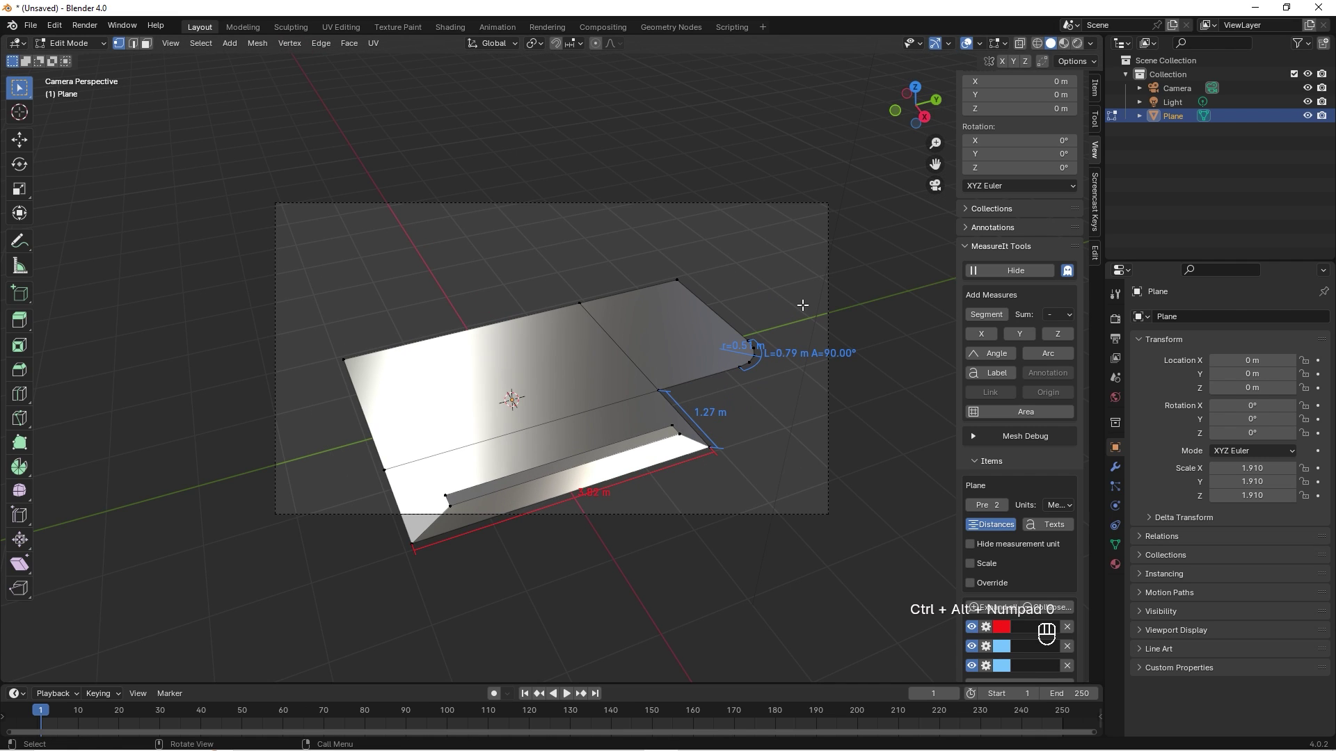
pyautogui.press('Tab')
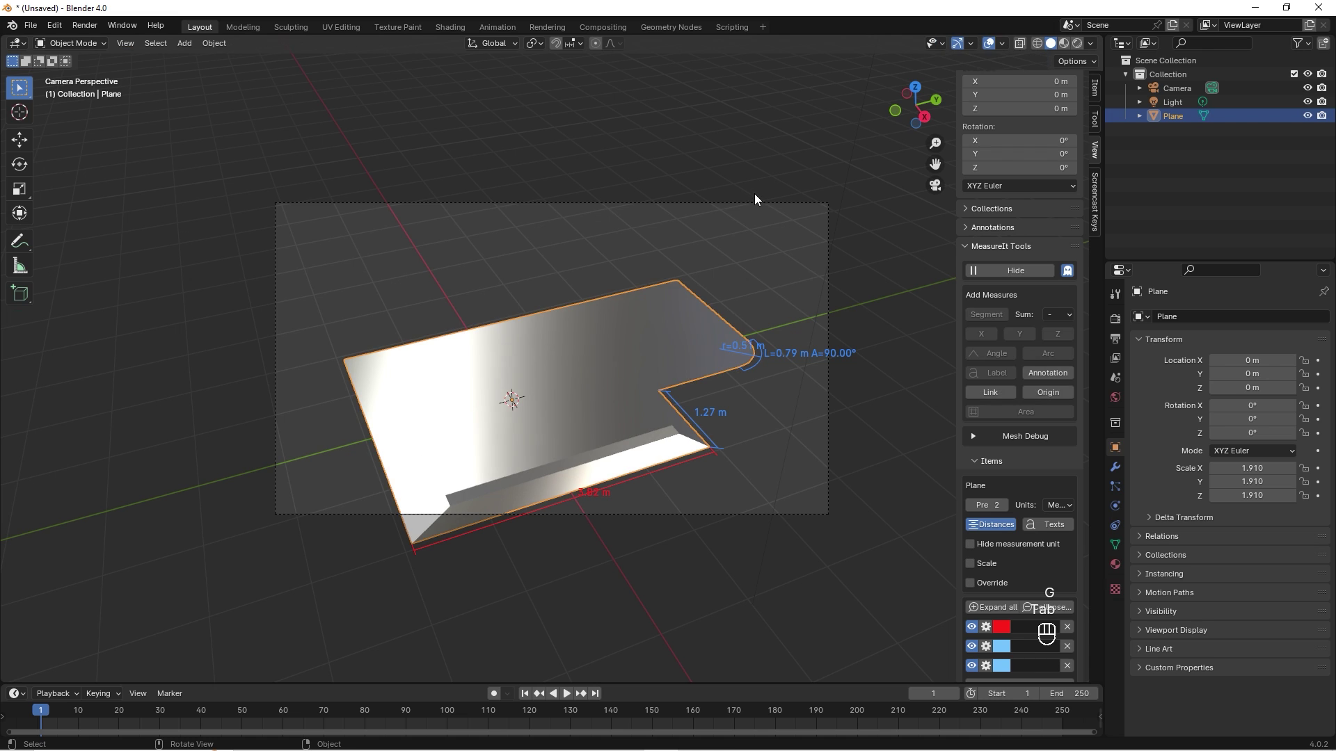
pyautogui.click(755, 204)
pyautogui.press('g')
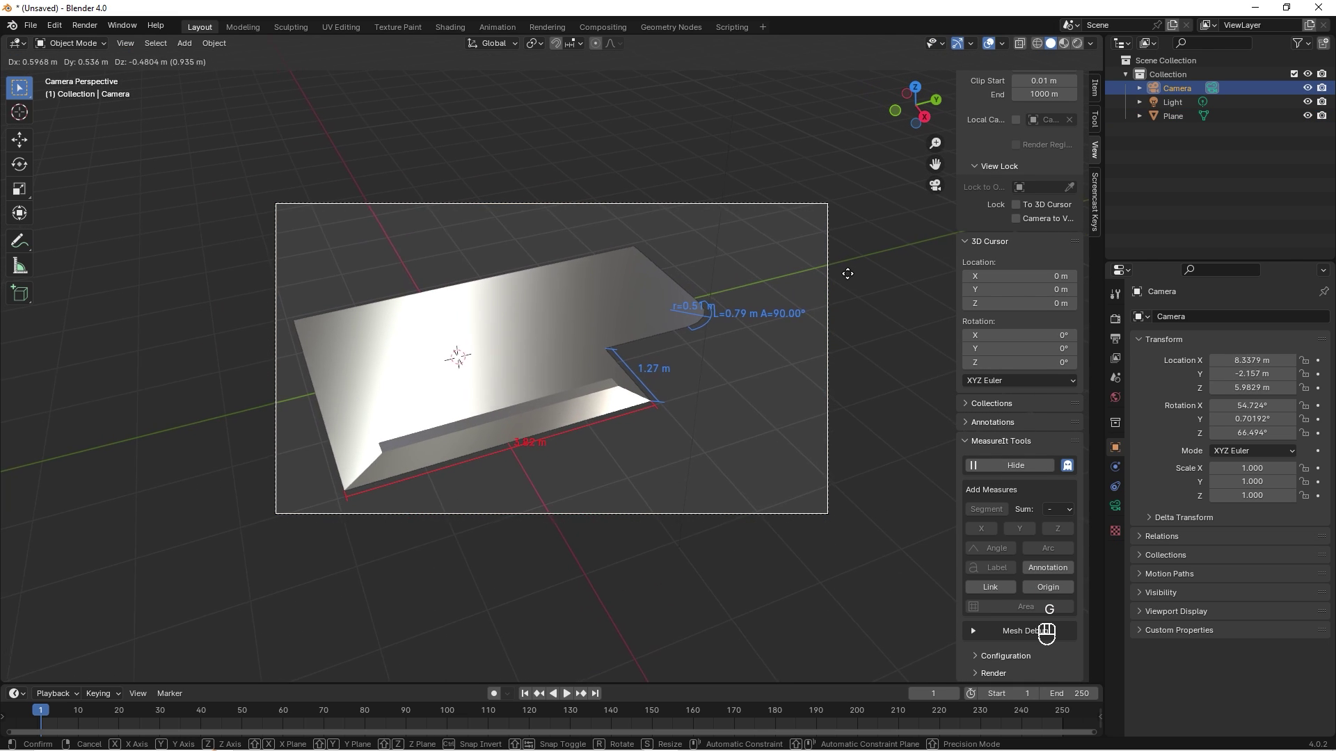
pyautogui.click(842, 274)
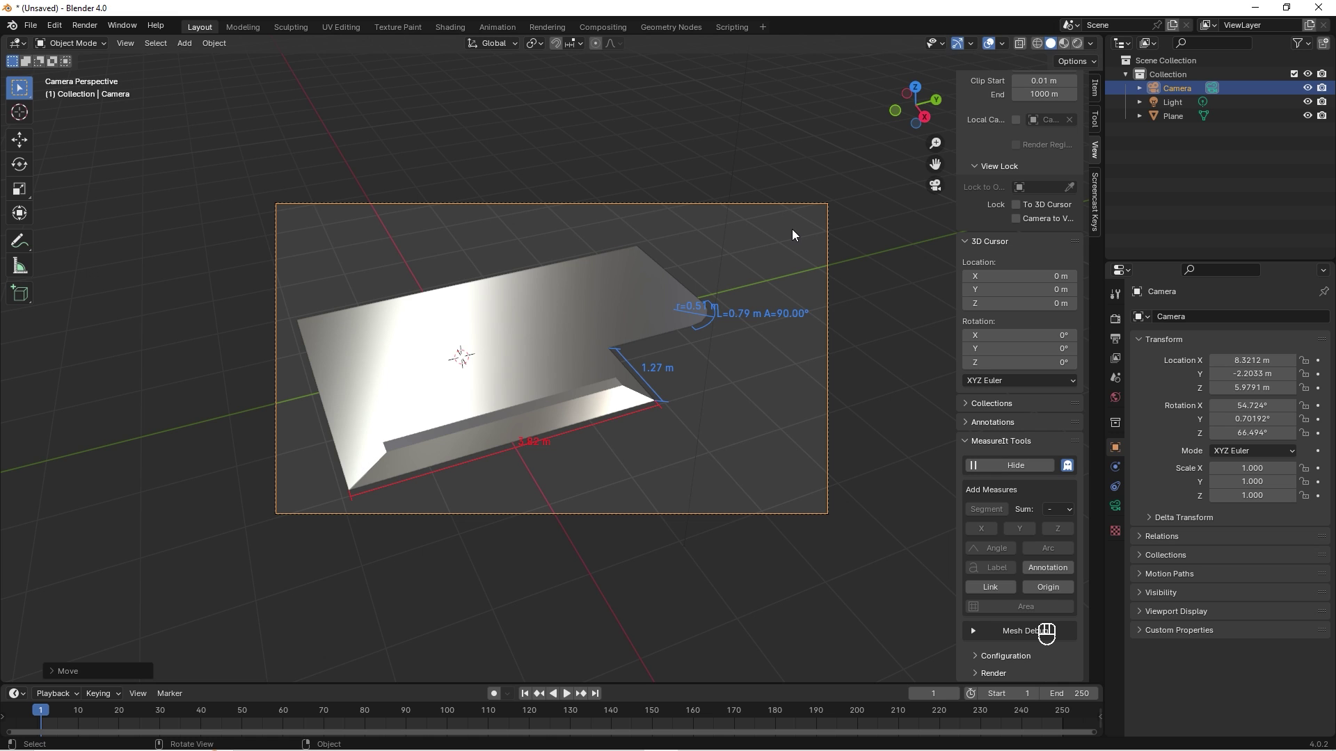
# - Make a test F12 render, close it, and show MeasureIt Tools' Render options
pyautogui.press('F12')
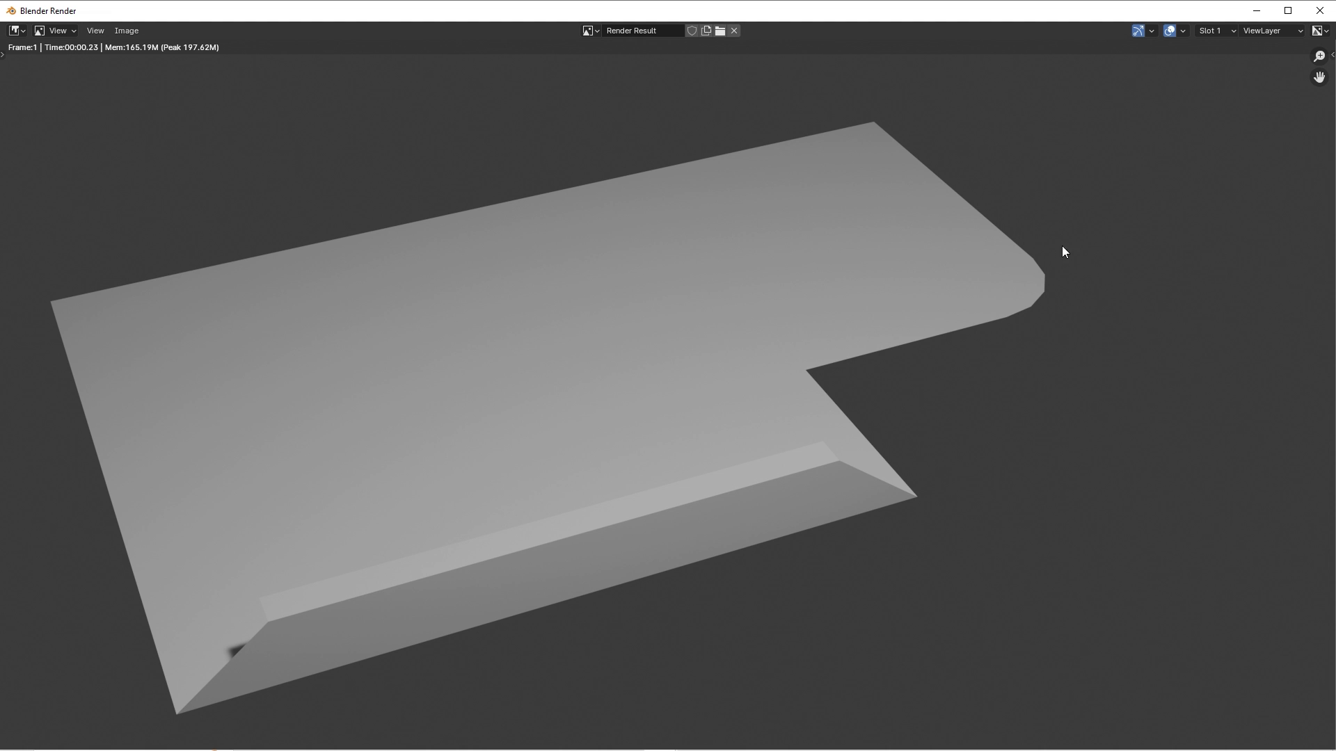
pyautogui.click(1319, 10)
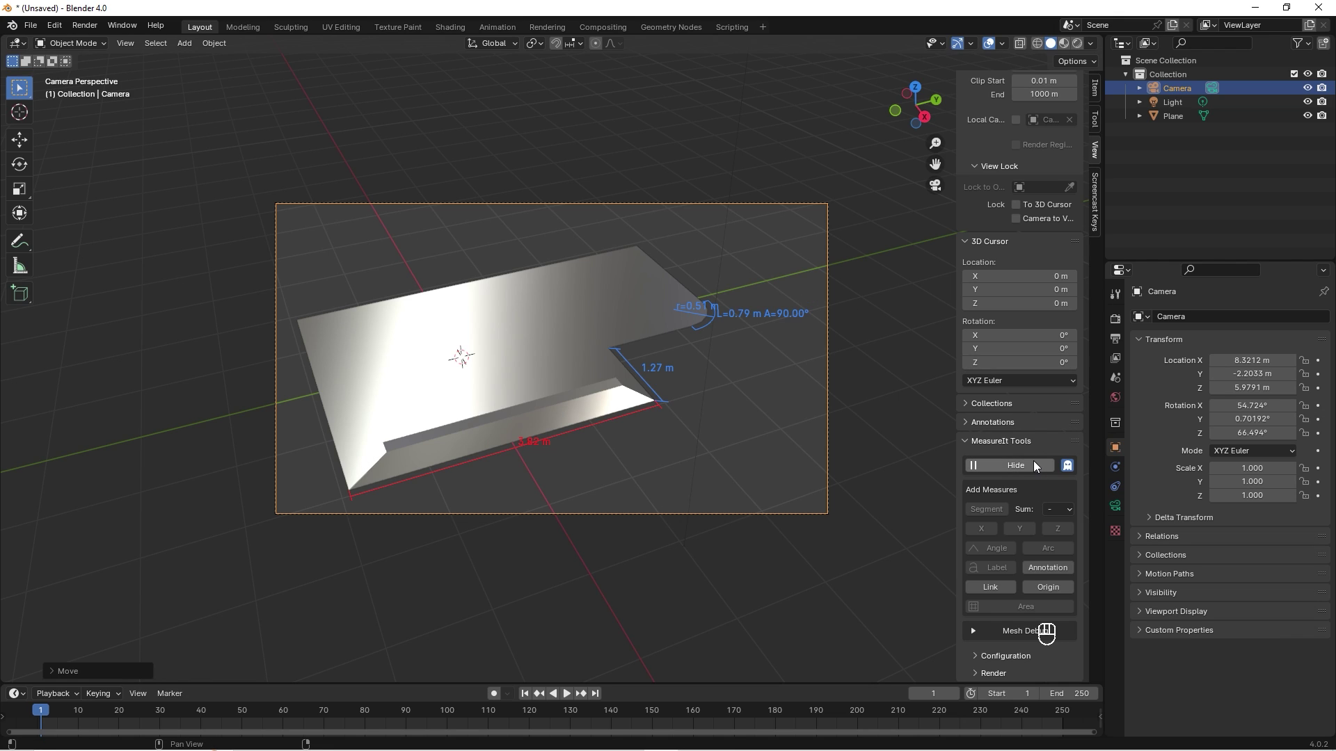
pyautogui.click(977, 673)
pyautogui.scroll(-3, 976, 673)
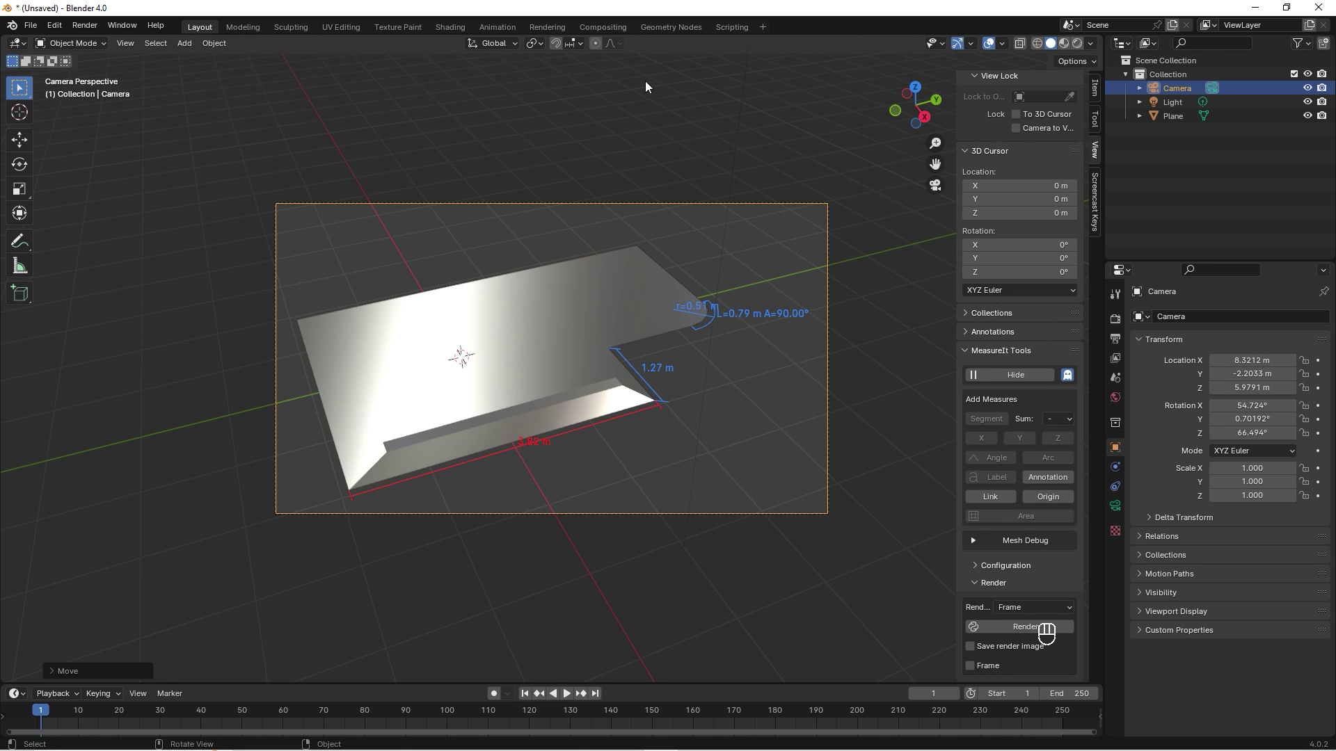
# - In the Compositing workspace, enable Use Nodes and rearrange the Render Layers and Composite nodes
pyautogui.click(611, 25)
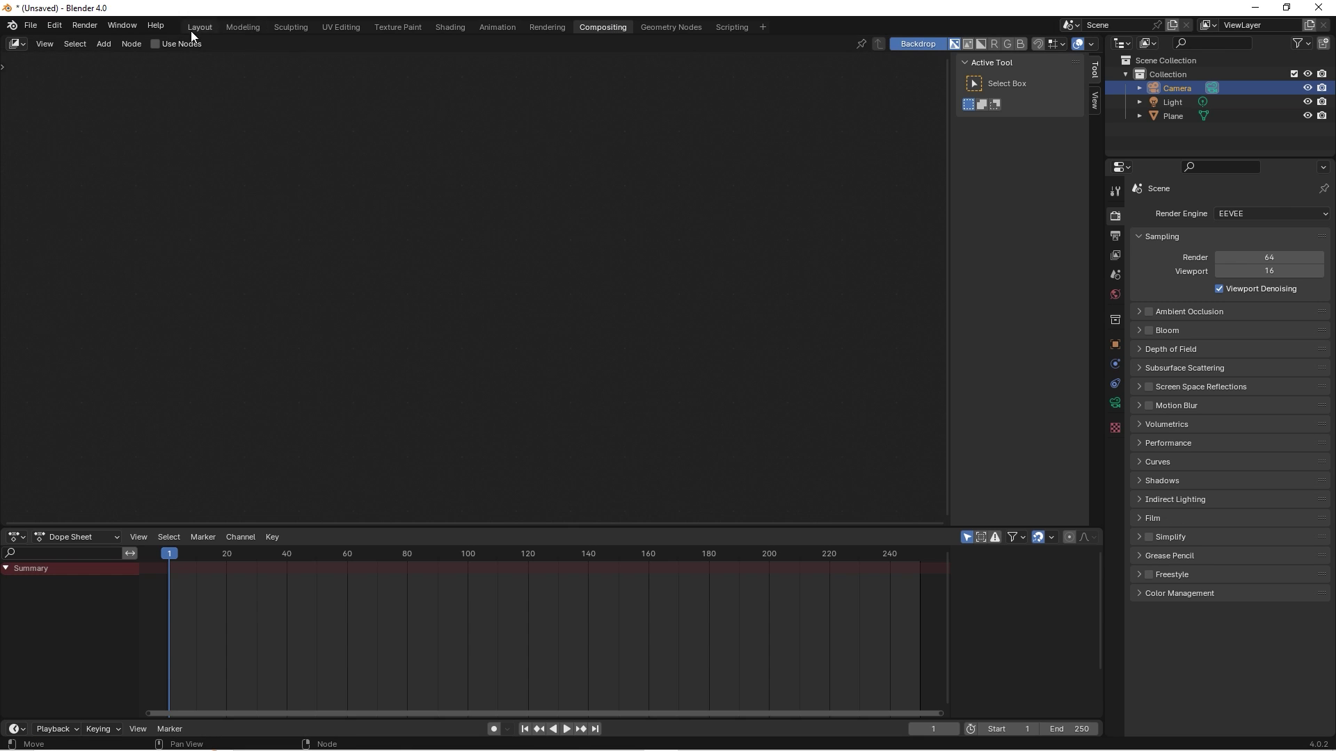
pyautogui.click(155, 44)
pyautogui.moveTo(561, 193)
pyautogui.mouseDown()
pyautogui.moveTo(520, 211)
pyautogui.moveTo(826, 266)
pyautogui.moveTo(761, 258)
pyautogui.mouseUp()
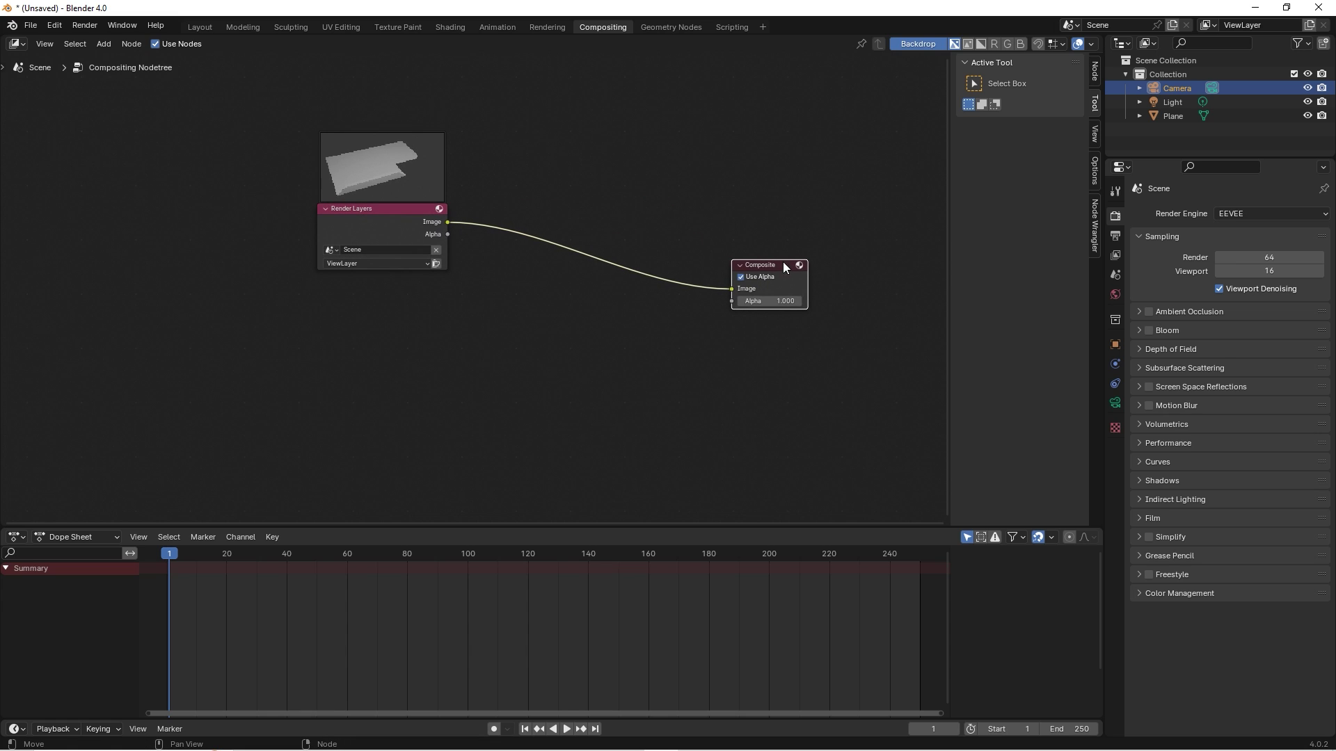
# - Add a Viewer node fed by the Render Layers Image output to show the render backdrop
pyautogui.hotkey('shift', 'a')
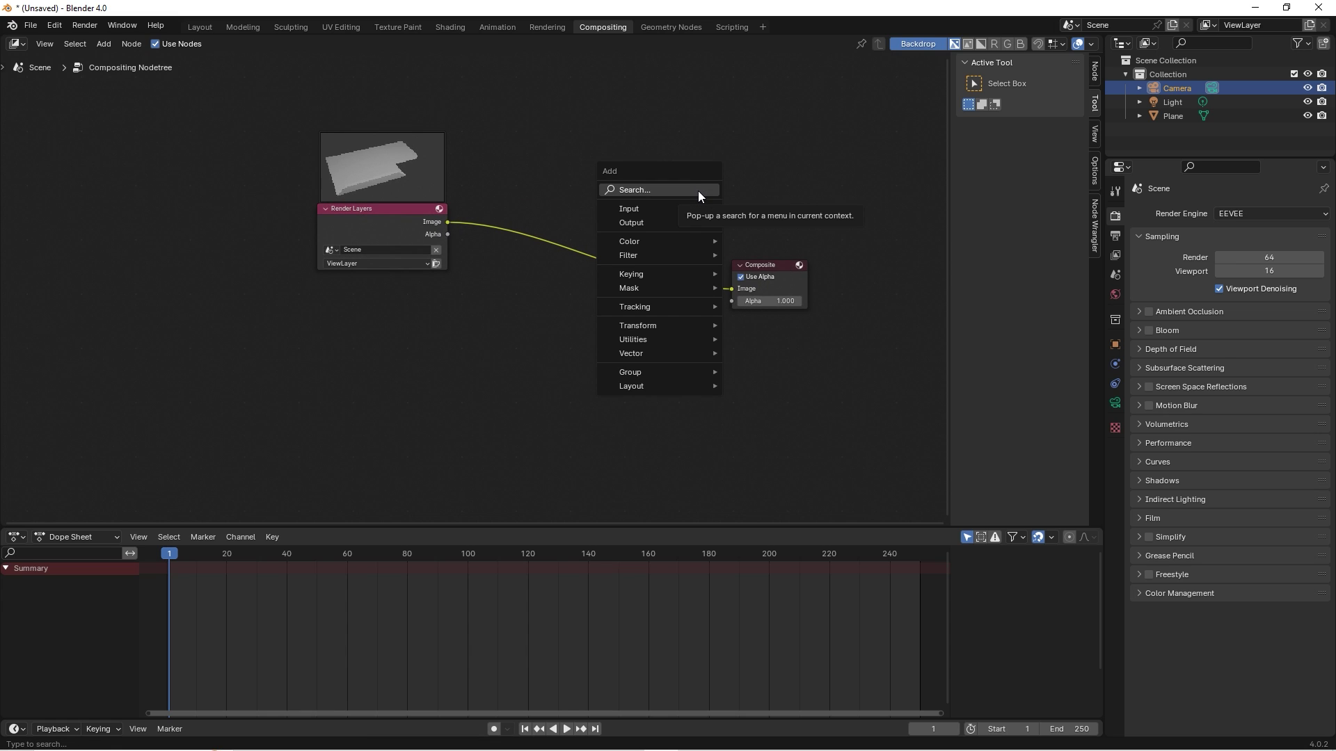
pyautogui.click(699, 191)
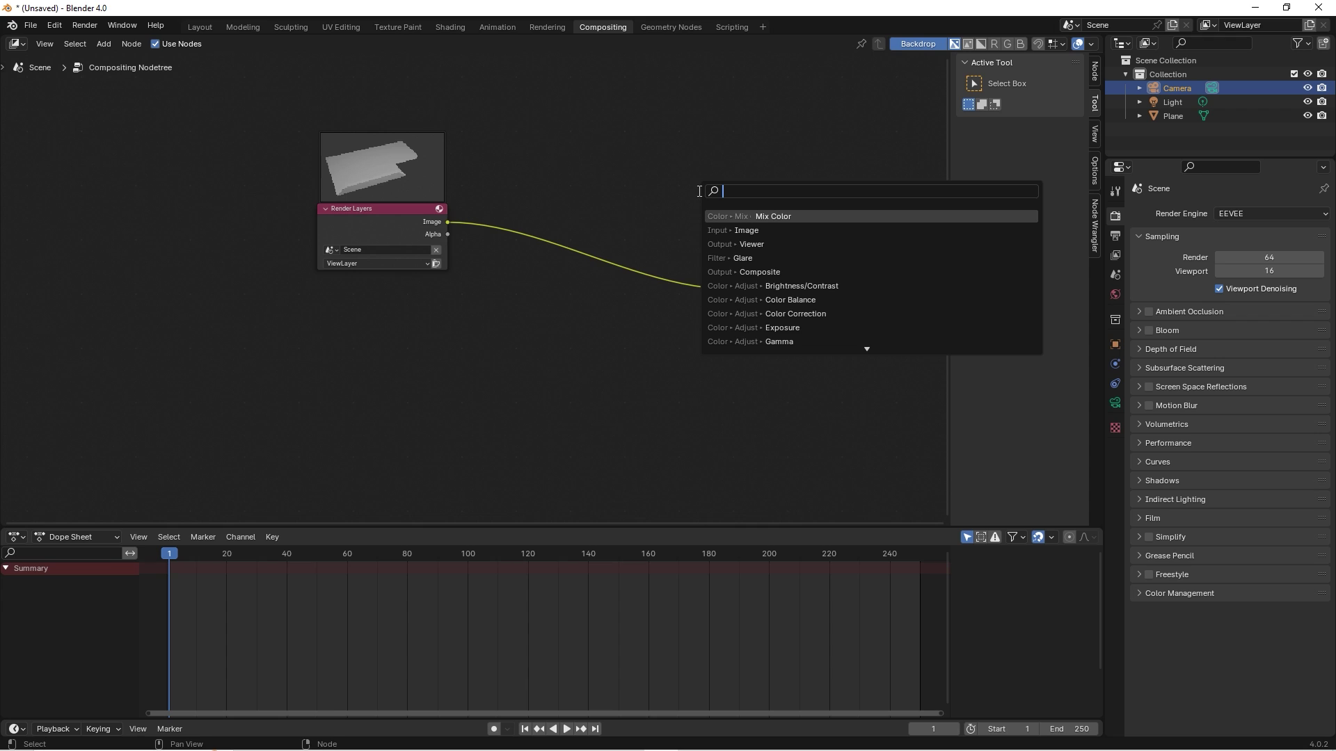
pyautogui.write('vi')
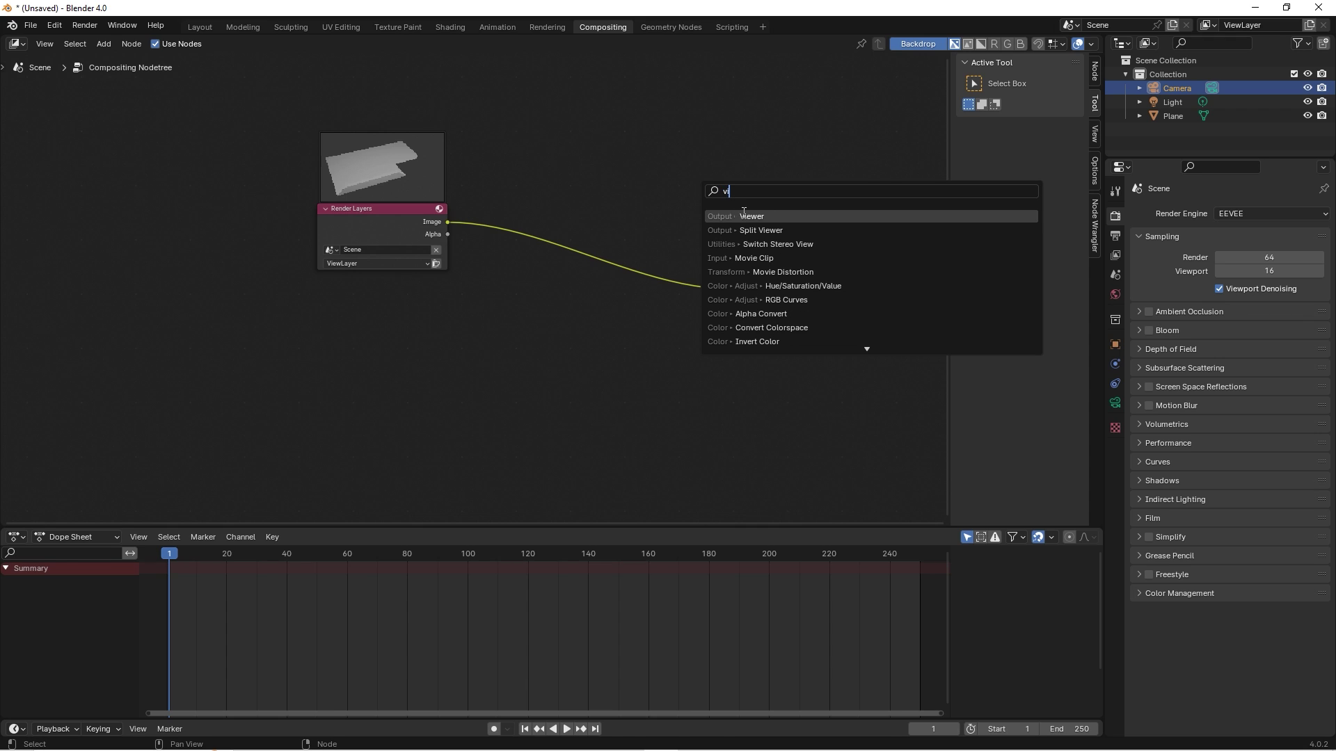
pyautogui.press('Return')
pyautogui.click(765, 344)
pyautogui.moveTo(448, 222); pyautogui.dragTo(738, 360)
pyautogui.scroll(-1, 742, 327)
pyautogui.scroll(-1, 716, 292)
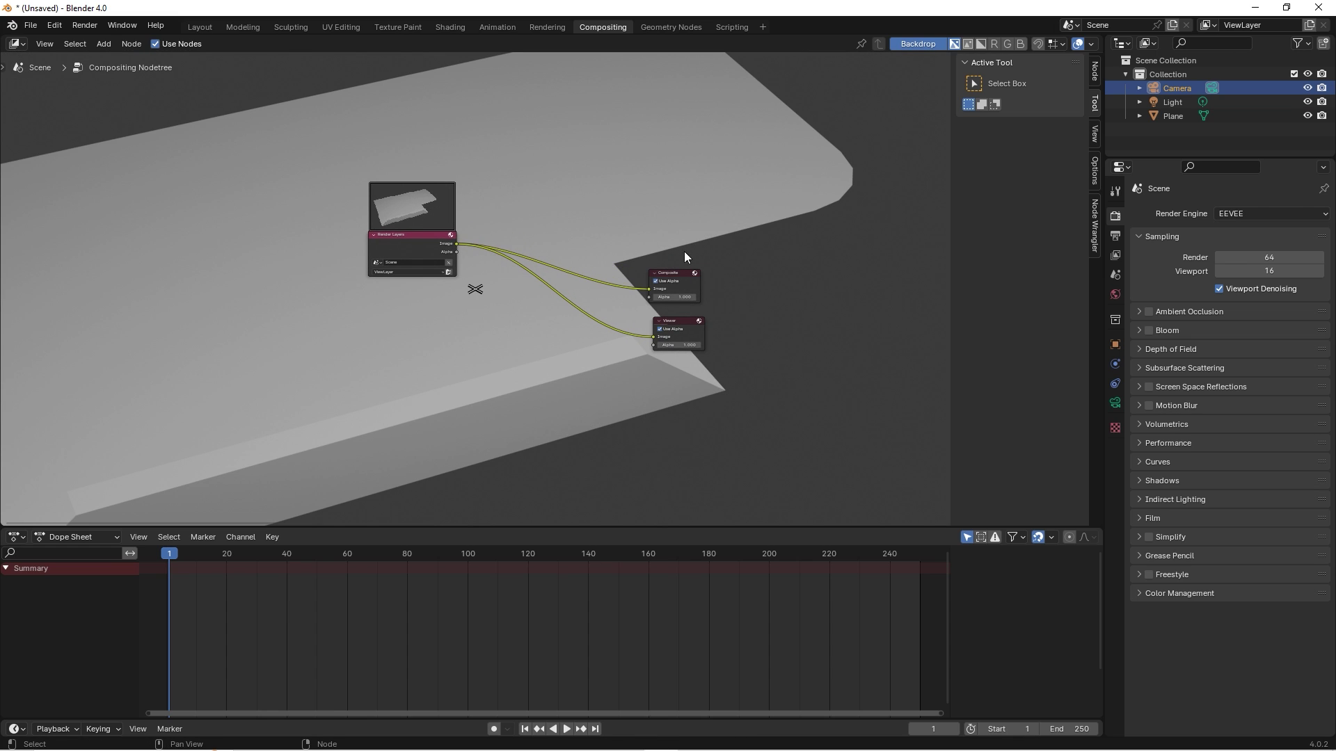
pyautogui.scroll(1, 683, 256)
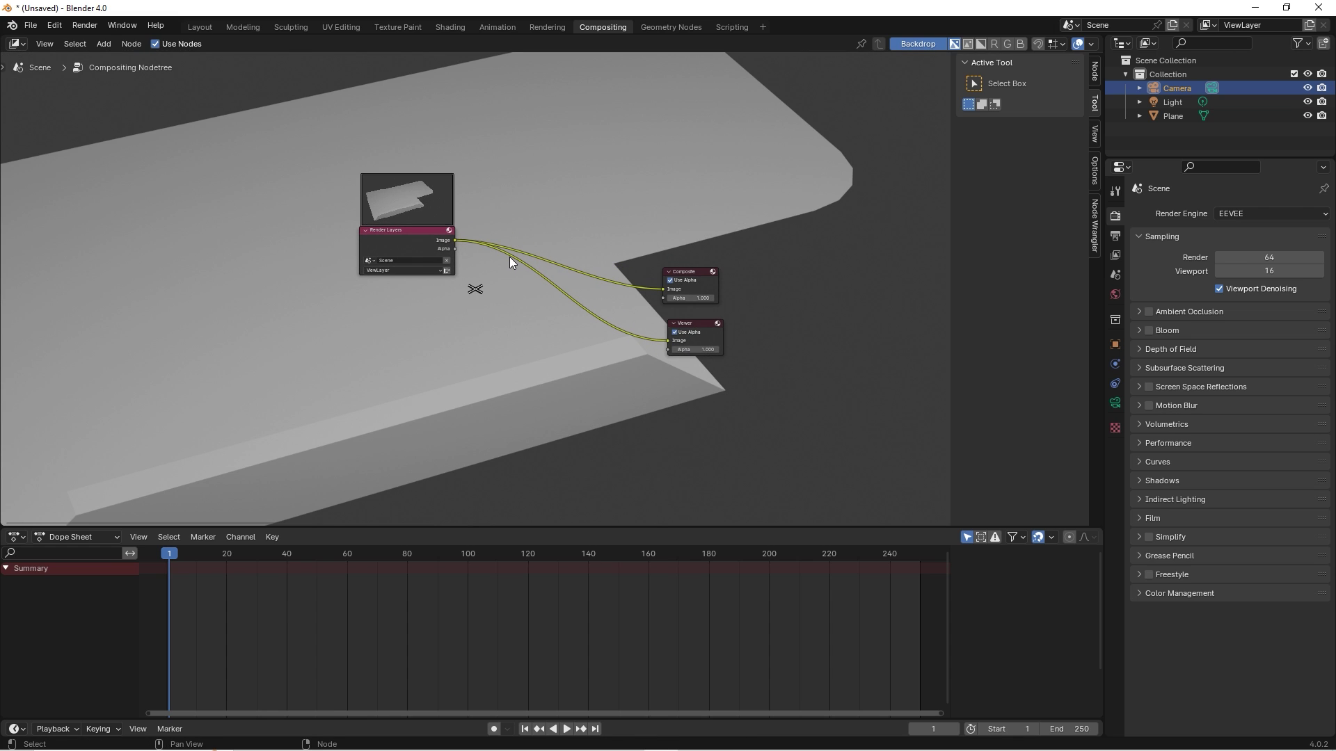
# - Add an Image node holding measureit_output, placed down-left below Render Layers
pyautogui.hotkey('shift', 'a')
pyautogui.click(431, 356)
pyautogui.write('im')
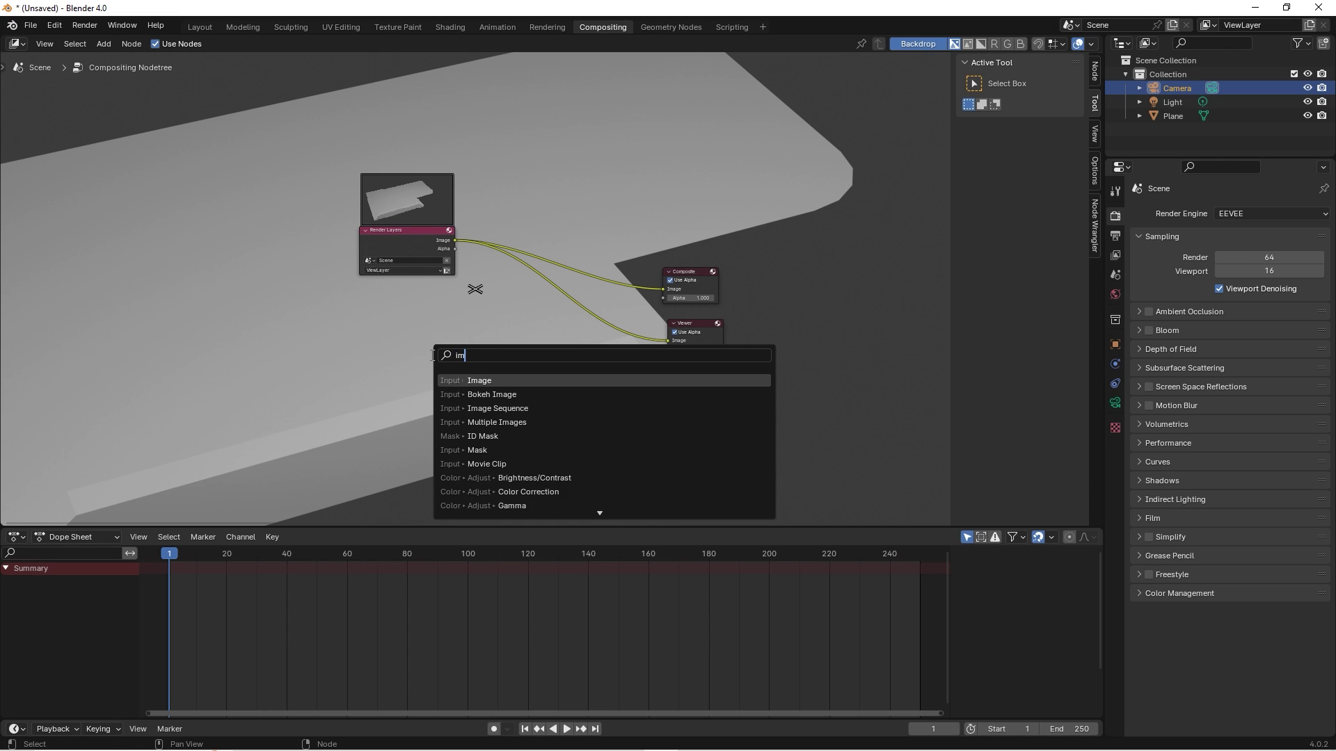
pyautogui.write('ag')
pyautogui.click(478, 380)
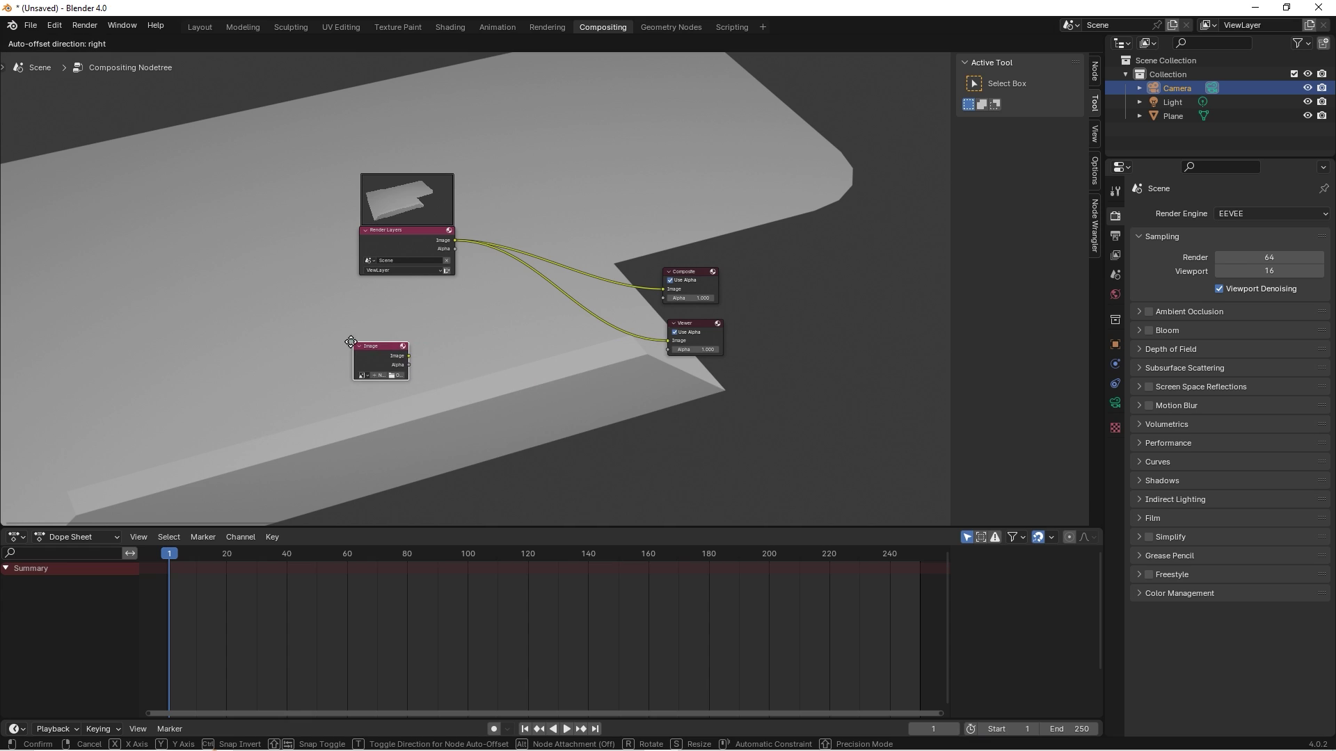
pyautogui.click(364, 324)
pyautogui.scroll(2, 351, 376)
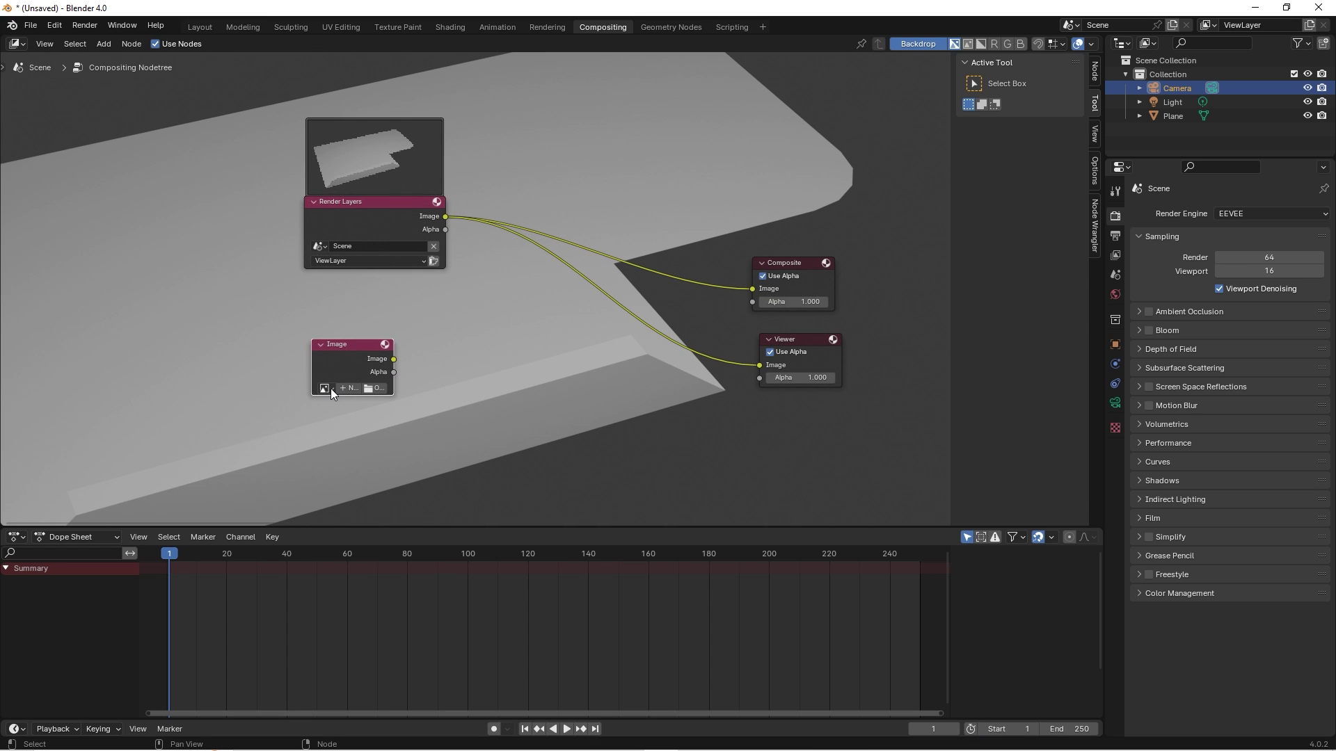
pyautogui.click(327, 388)
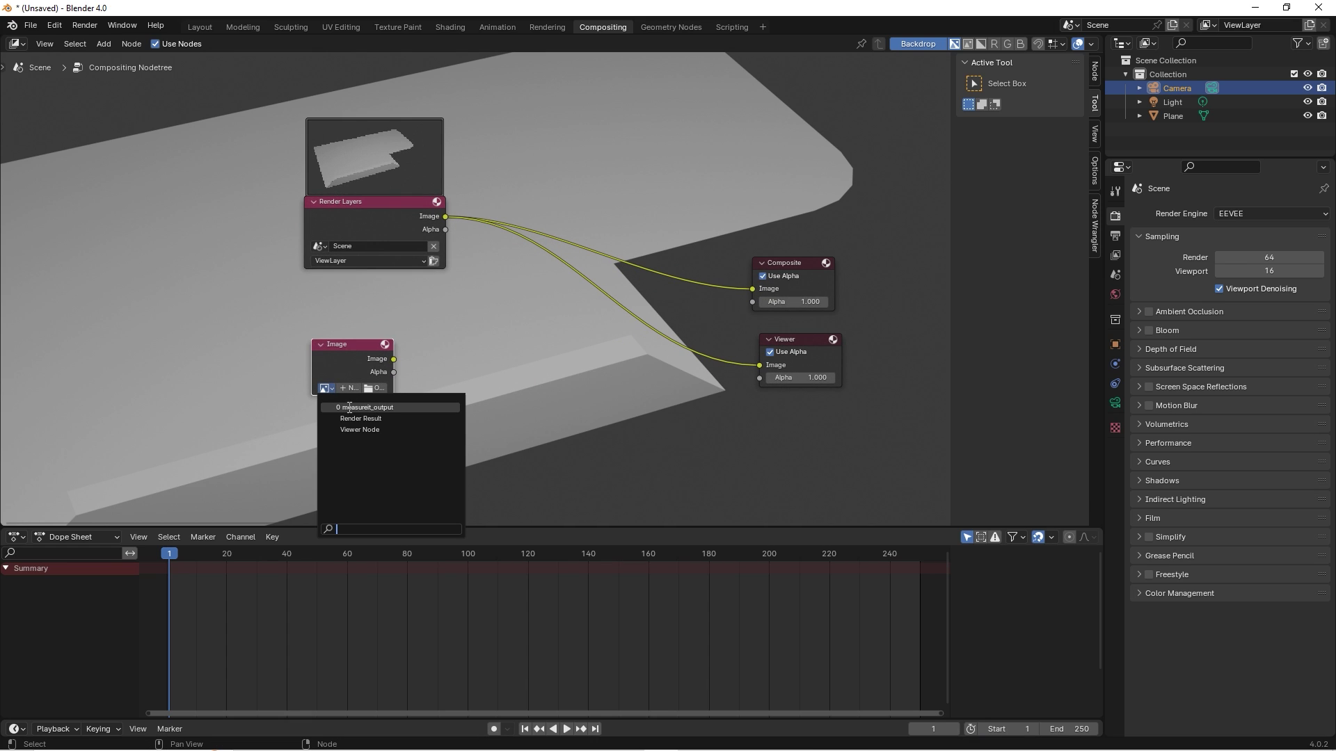
pyautogui.click(397, 406)
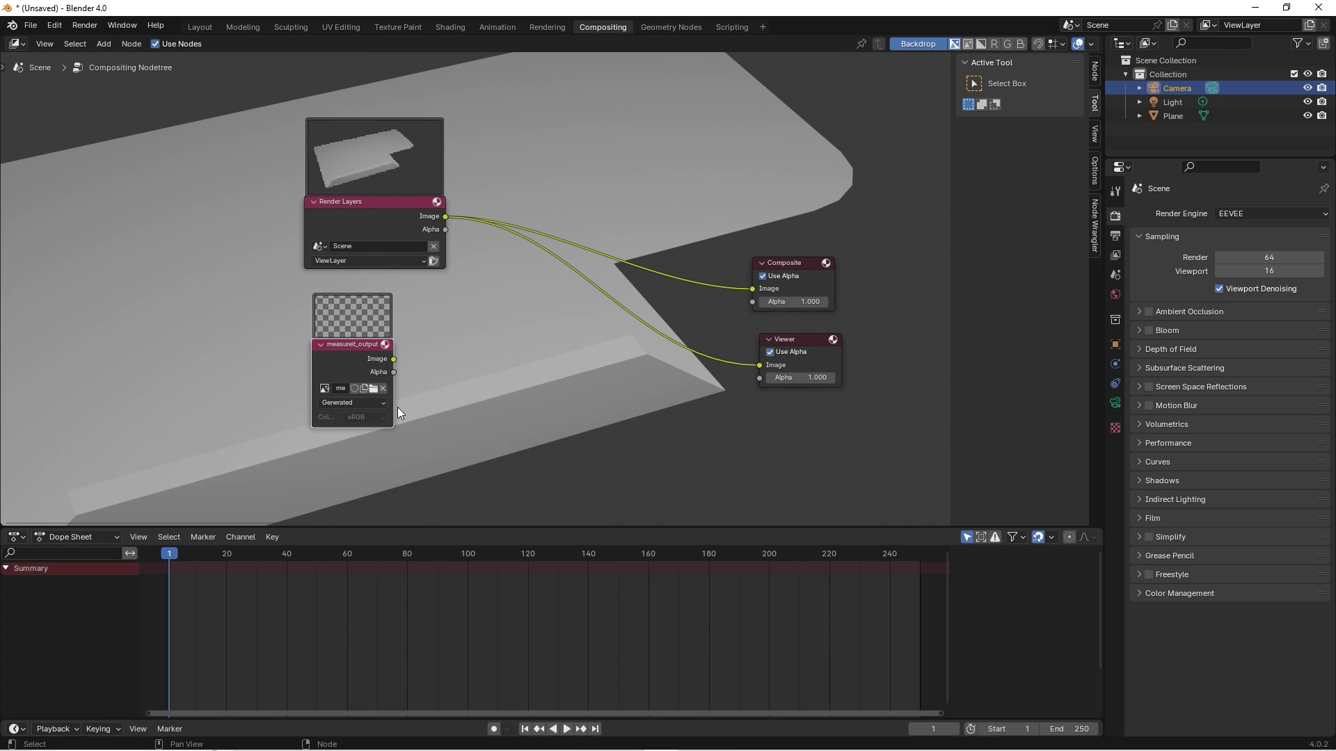
pyautogui.moveTo(357, 340); pyautogui.dragTo(347, 369)
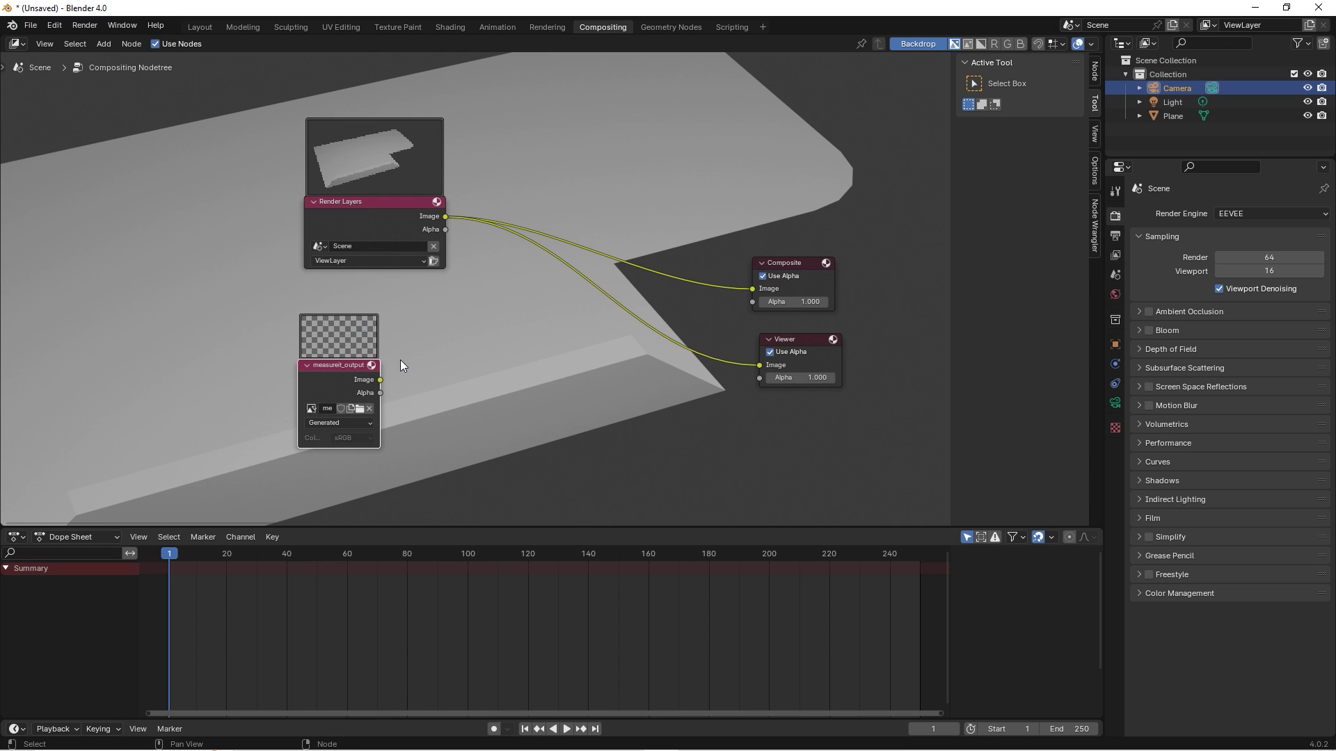
pyautogui.click(473, 335)
# - Insert a Mix node on the render link and route its output to the Viewer
pyautogui.hotkey('shift', 'a')
pyautogui.click(473, 337)
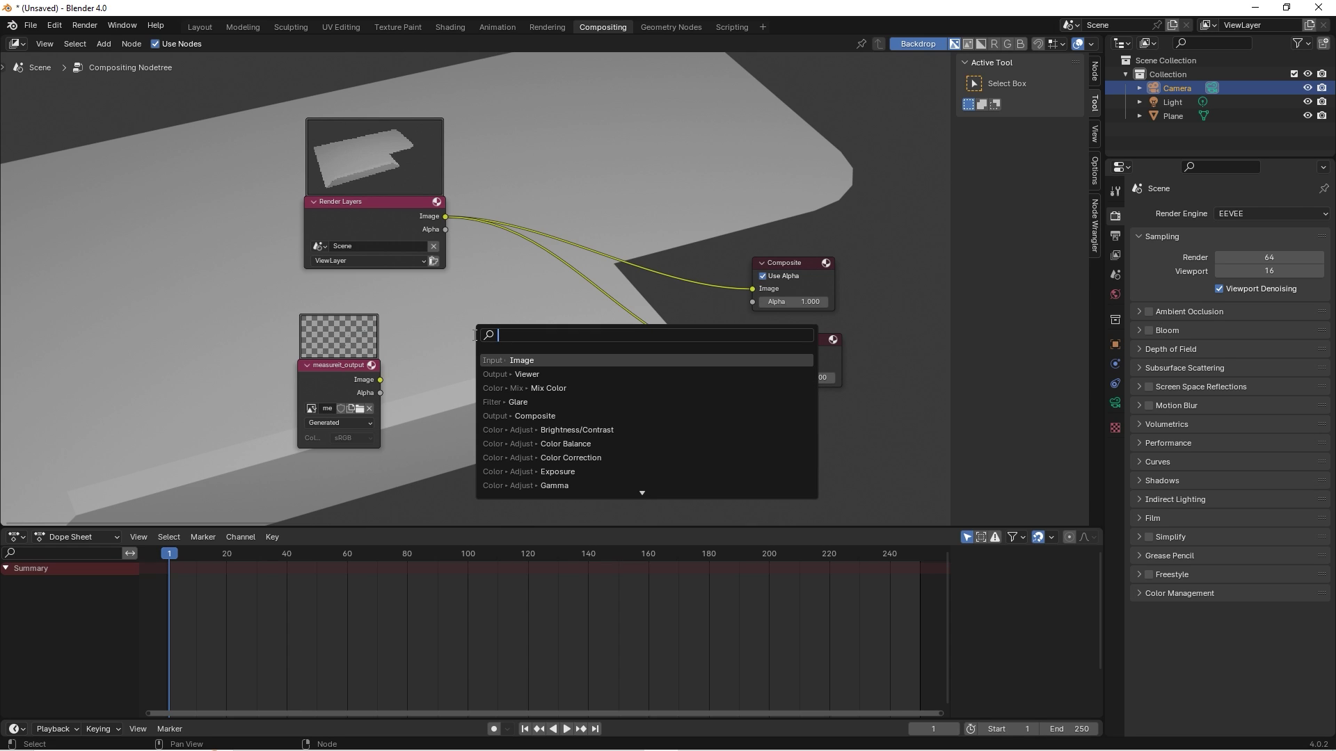
pyautogui.write('mix')
pyautogui.click(595, 360)
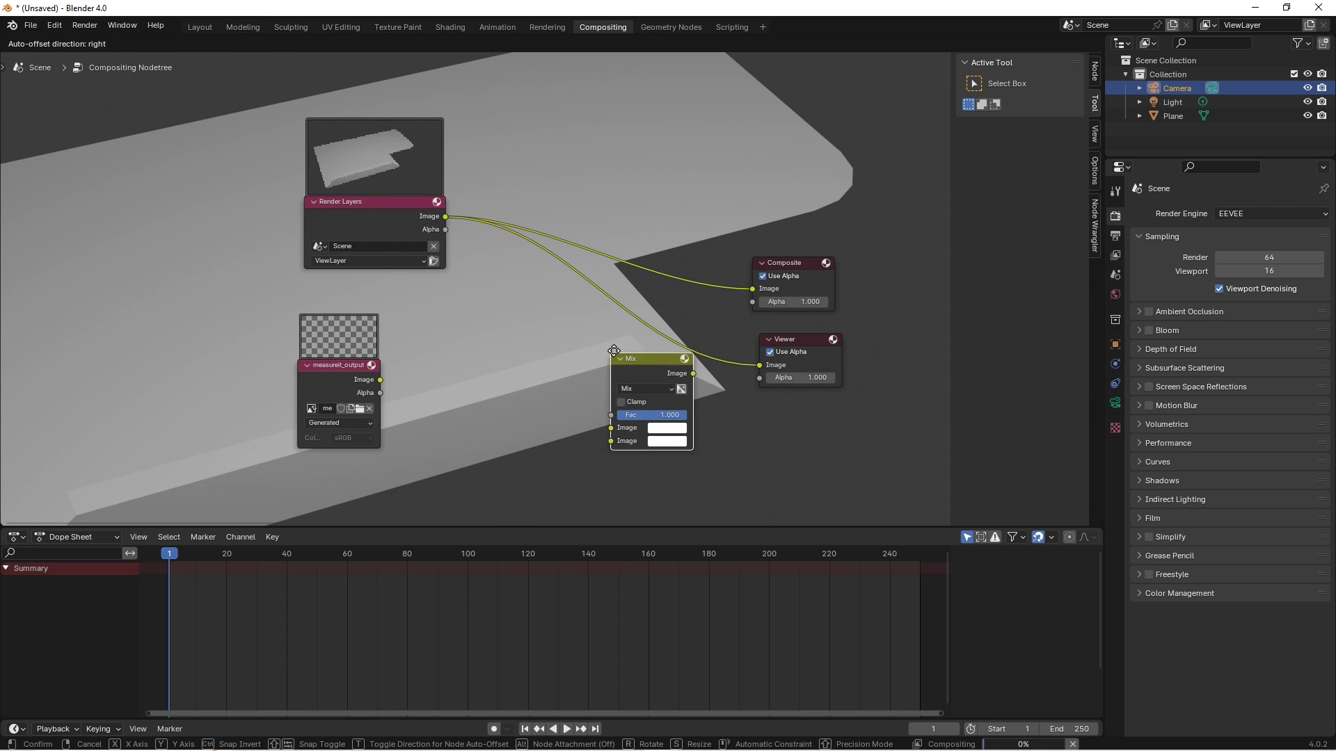
pyautogui.click(621, 246)
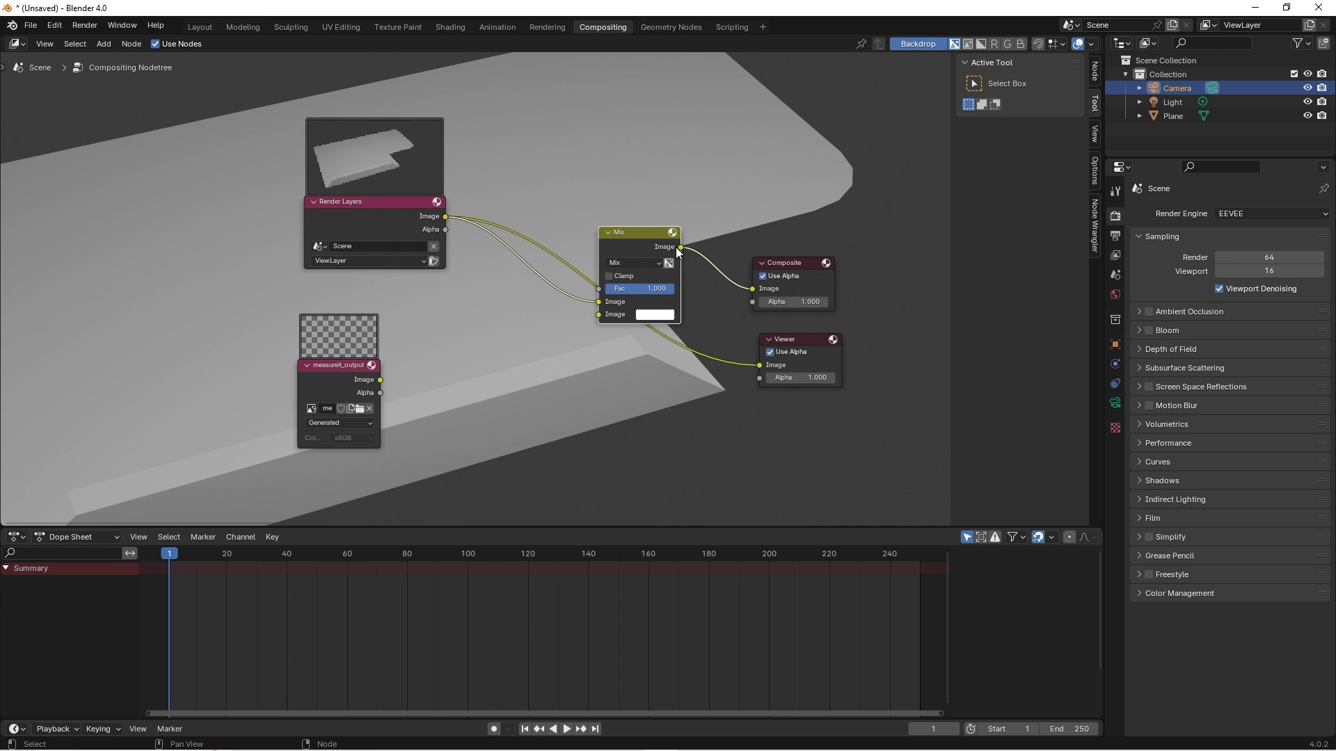
pyautogui.moveTo(681, 246); pyautogui.dragTo(759, 365)
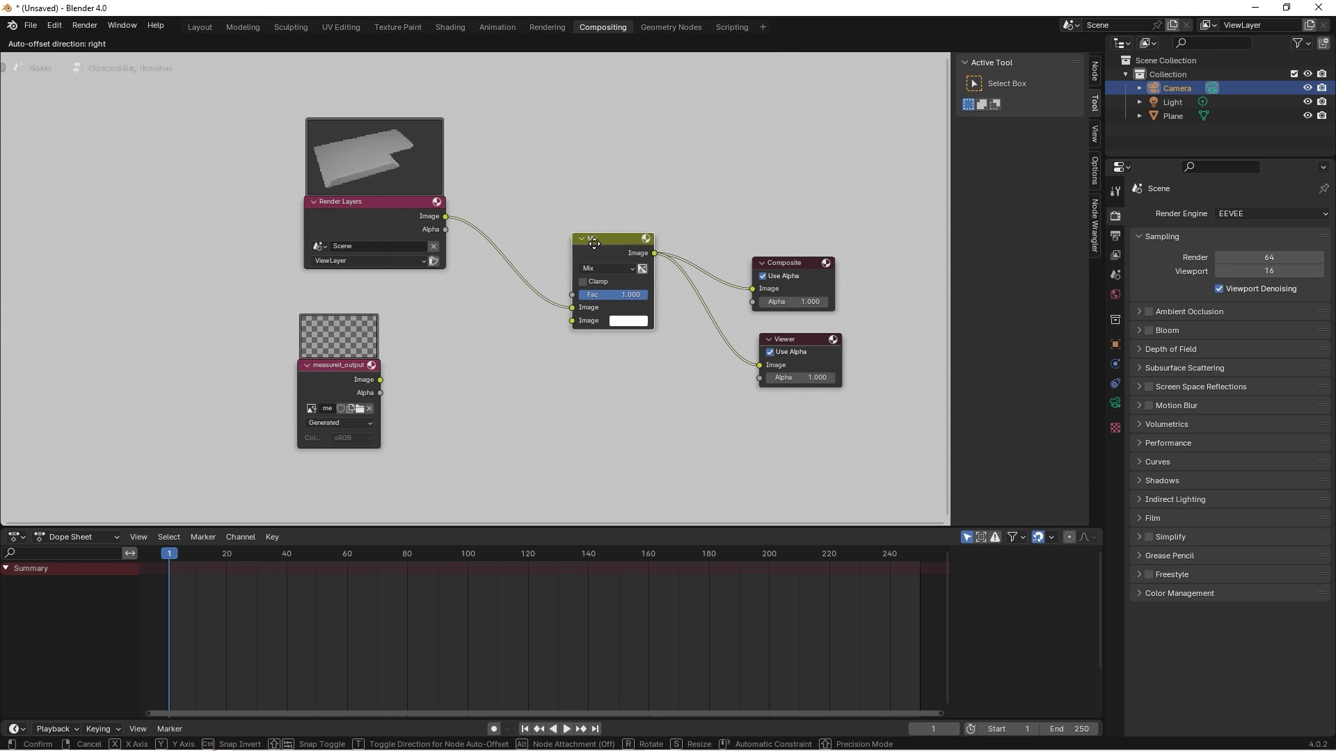
pyautogui.moveTo(631, 235); pyautogui.dragTo(583, 257)
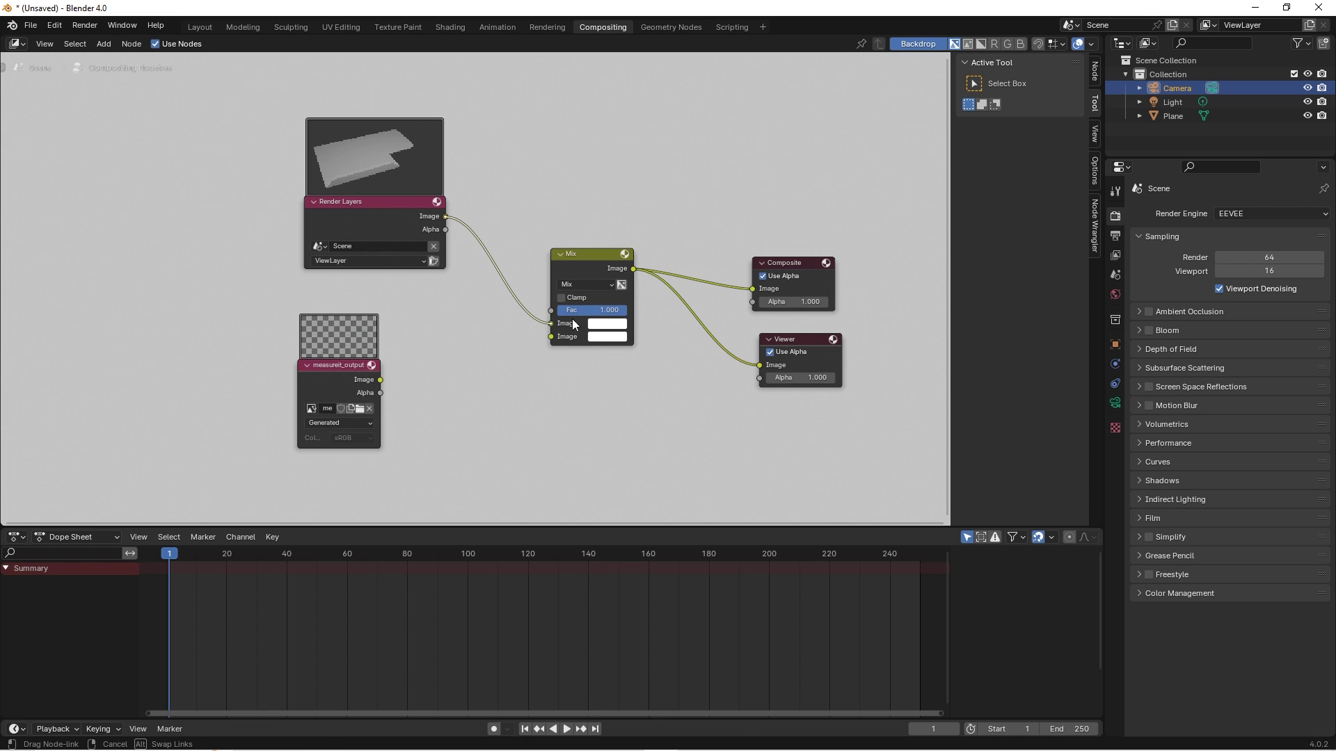
# - Set Mix factor 0, then wire measureit_output's Image and Alpha into its second Image and Fac
pyautogui.moveTo(577, 310)
pyautogui.mouseDown()
pyautogui.moveTo(529, 310)
pyautogui.moveTo(627, 310)
pyautogui.mouseUp()
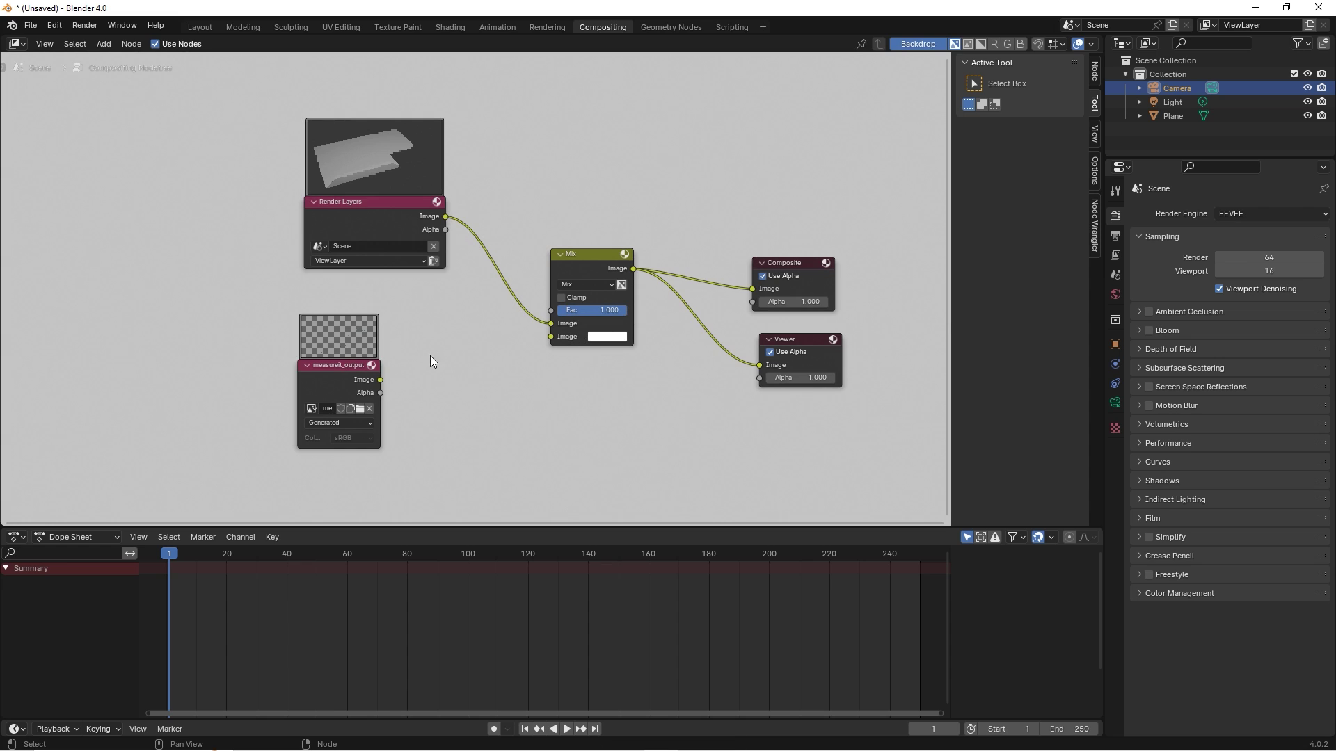
pyautogui.moveTo(380, 380); pyautogui.dragTo(557, 336)
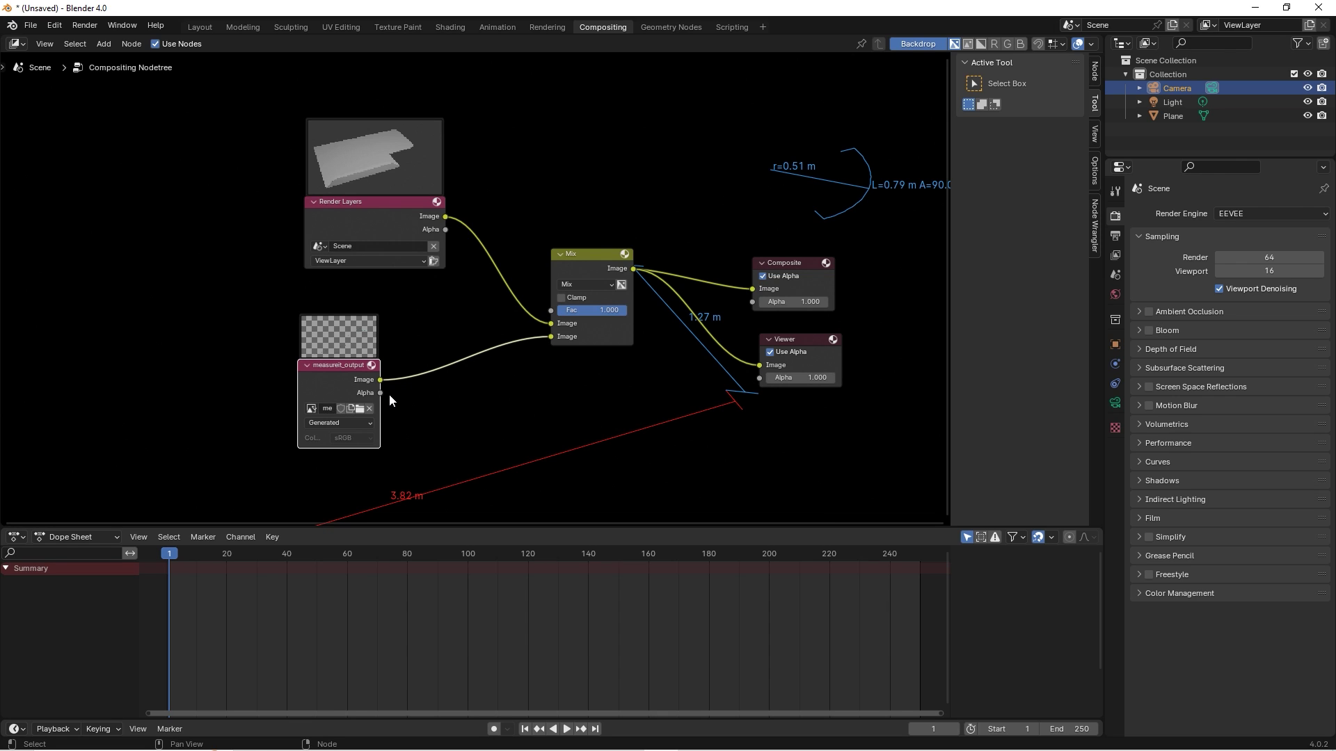
pyautogui.moveTo(380, 393); pyautogui.dragTo(552, 310)
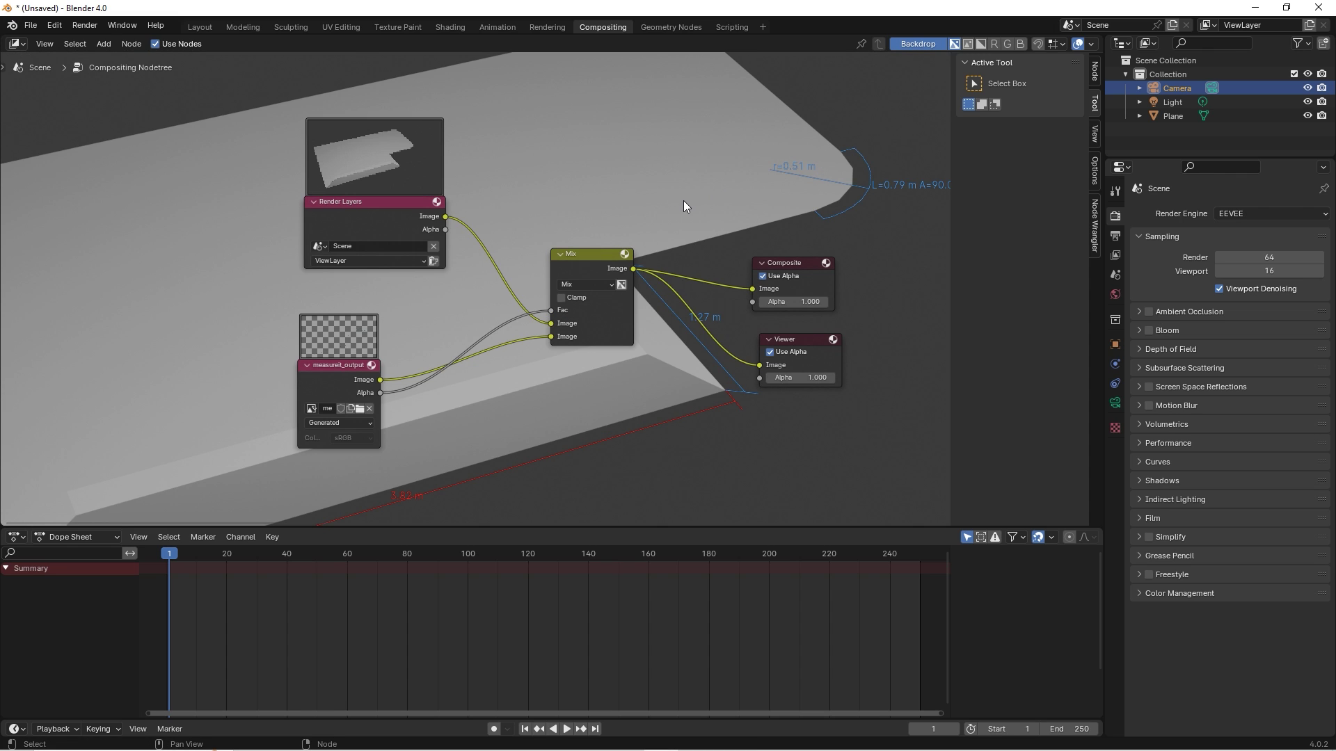
# - Render the bevelled countertop with its MeasureIt dimensions composited into the final image
pyautogui.press('F12')
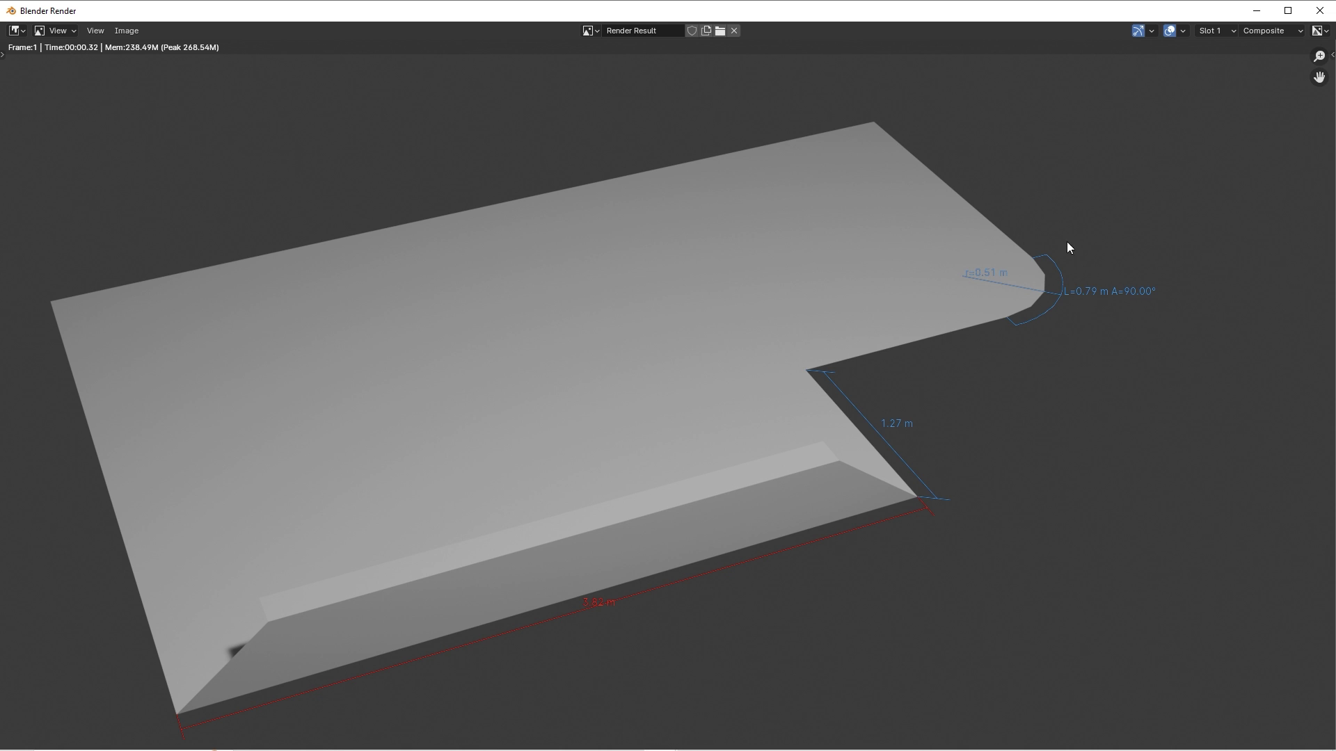